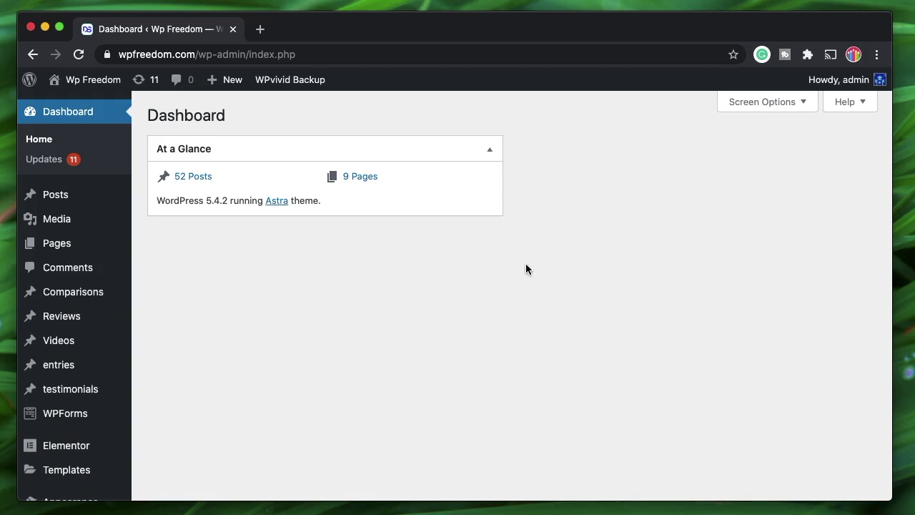
Open the Theme Builder in a new tab and filter it to the 10 Single templates
{"action": "scroll", "coordinate": [411, 331], "scroll_direction": "down", "scroll_amount": 3}
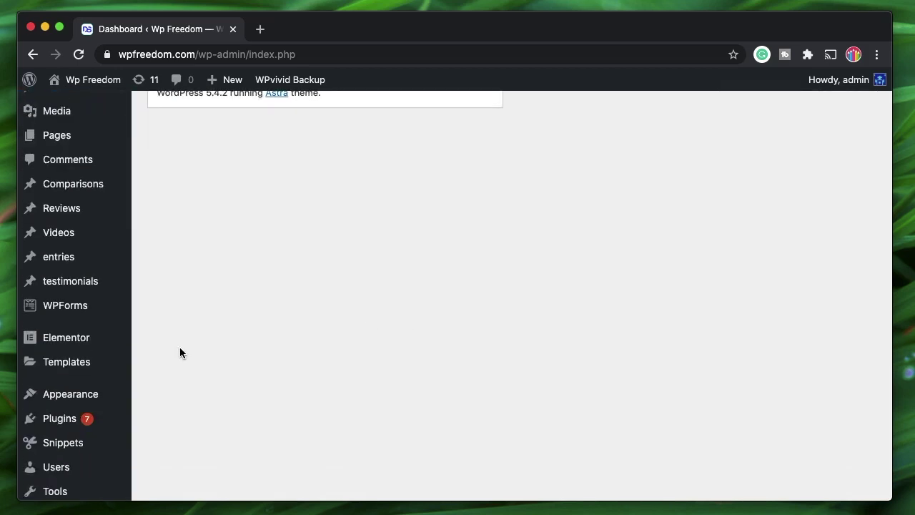
{"action": "mouse_move", "coordinate": [110, 365]}
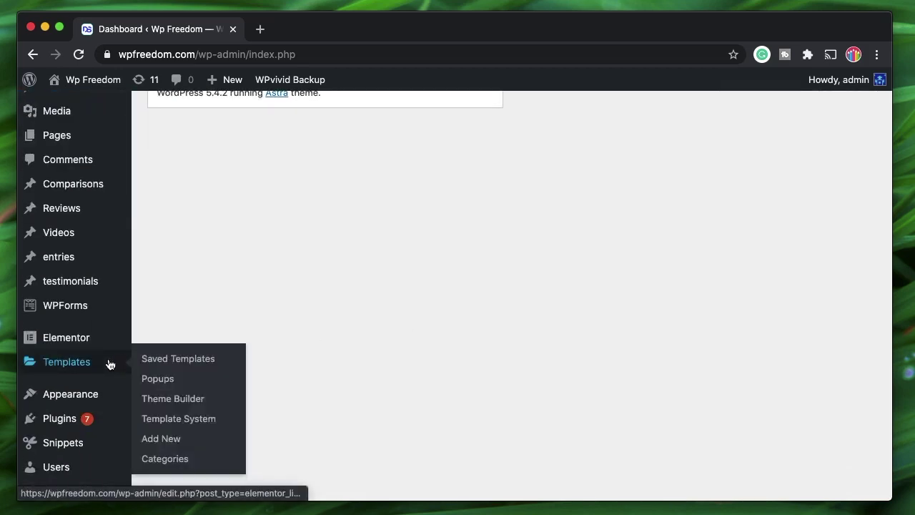
{"action": "left_click", "coordinate": [172, 404], "text": "super"}
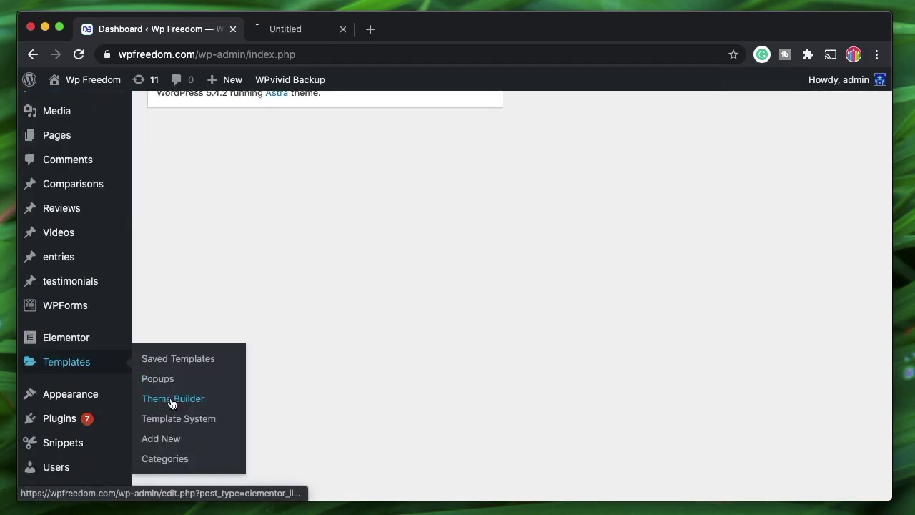
{"action": "left_click", "coordinate": [306, 32]}
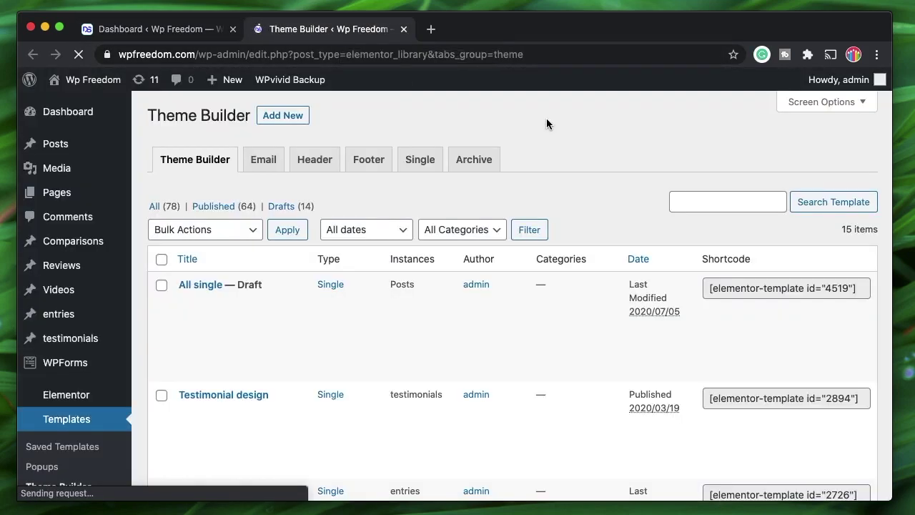
{"action": "left_click", "coordinate": [429, 163]}
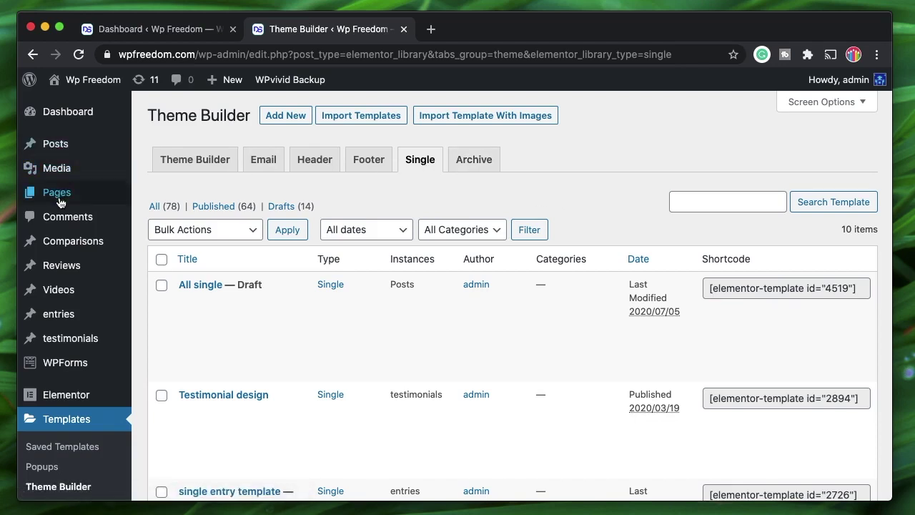
Start a new page in a background tab and show the Saved Templates list
{"action": "mouse_move", "coordinate": [88, 203]}
{"action": "left_click", "coordinate": [139, 219], "text": "super"}
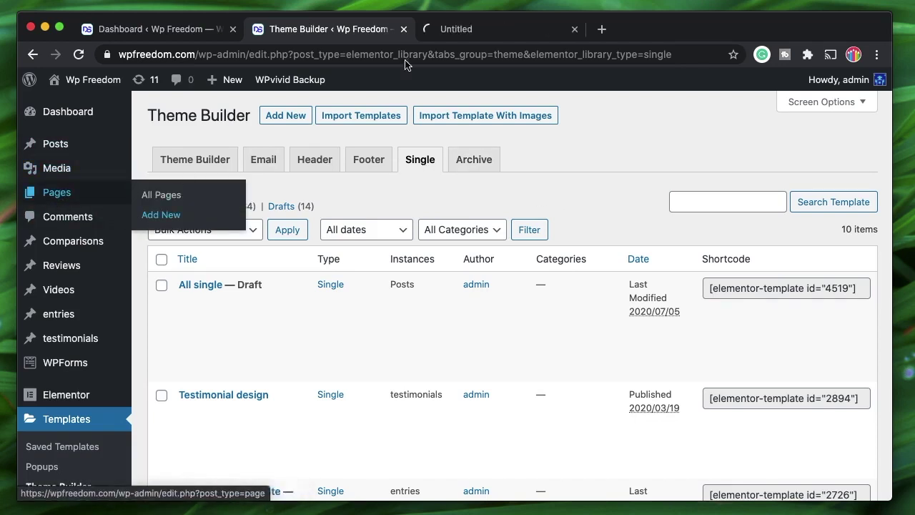
{"action": "mouse_move", "coordinate": [112, 380]}
{"action": "scroll", "coordinate": [112, 380], "scroll_direction": "down", "scroll_amount": 3}
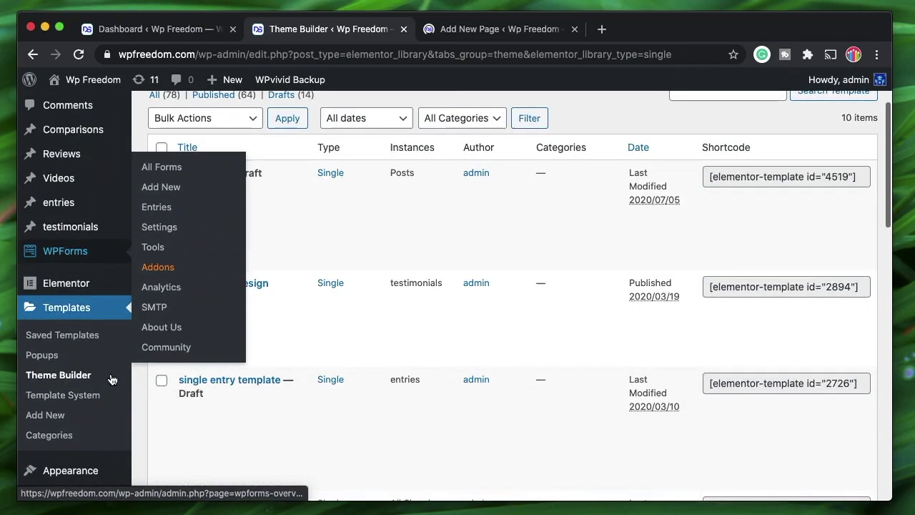
{"action": "scroll", "coordinate": [279, 291], "scroll_direction": "up", "scroll_amount": 4}
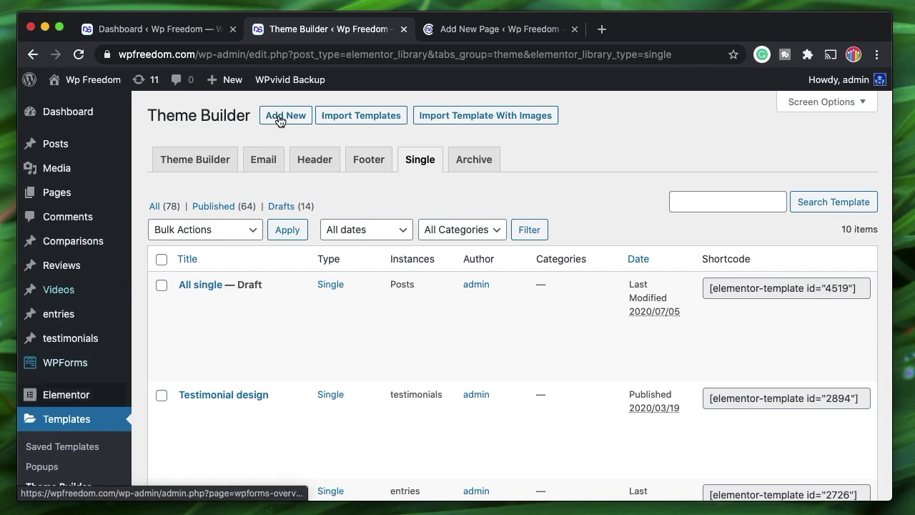
{"action": "left_click", "coordinate": [63, 448]}
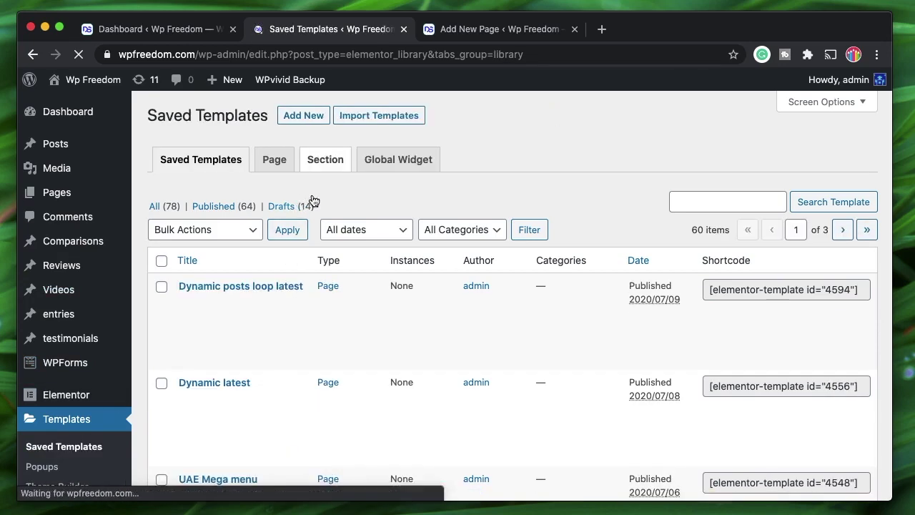
Open the New Template dialog, close it without choosing a type, and go to the new page
{"action": "left_click", "coordinate": [309, 116]}
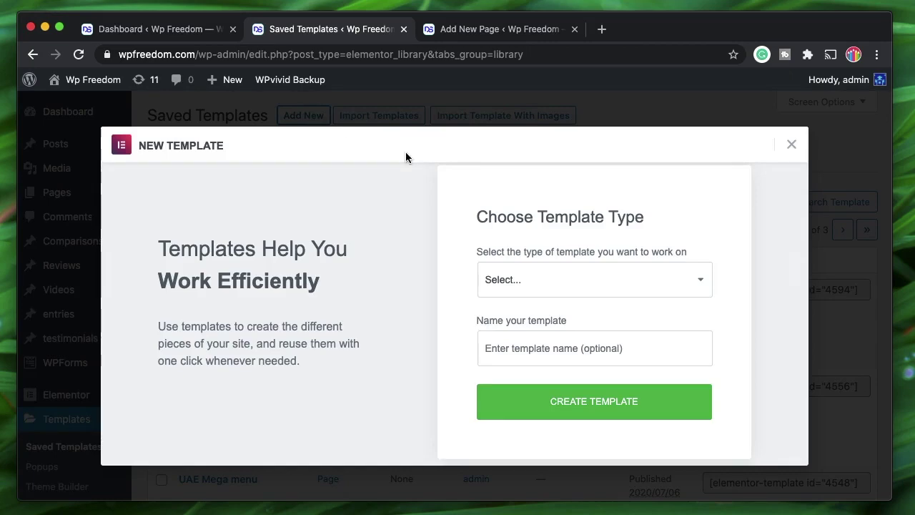
{"action": "left_click", "coordinate": [546, 279]}
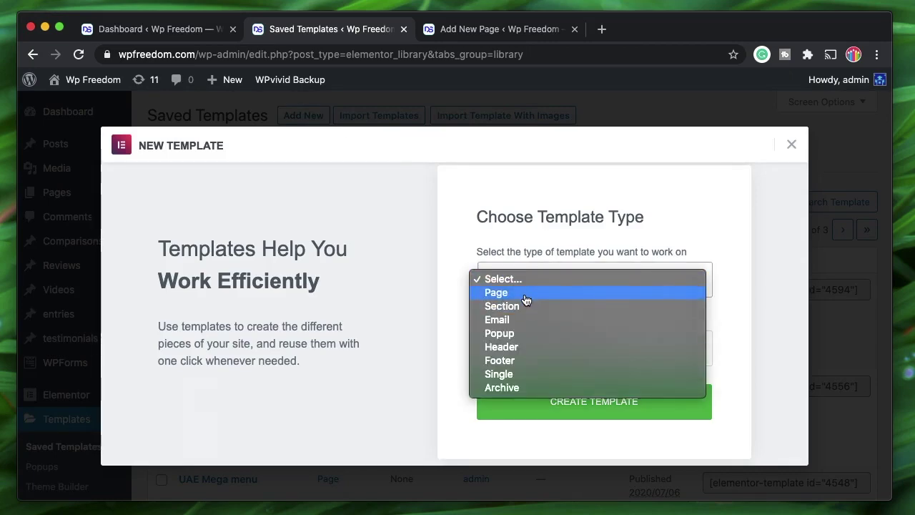
{"action": "left_click", "coordinate": [792, 145]}
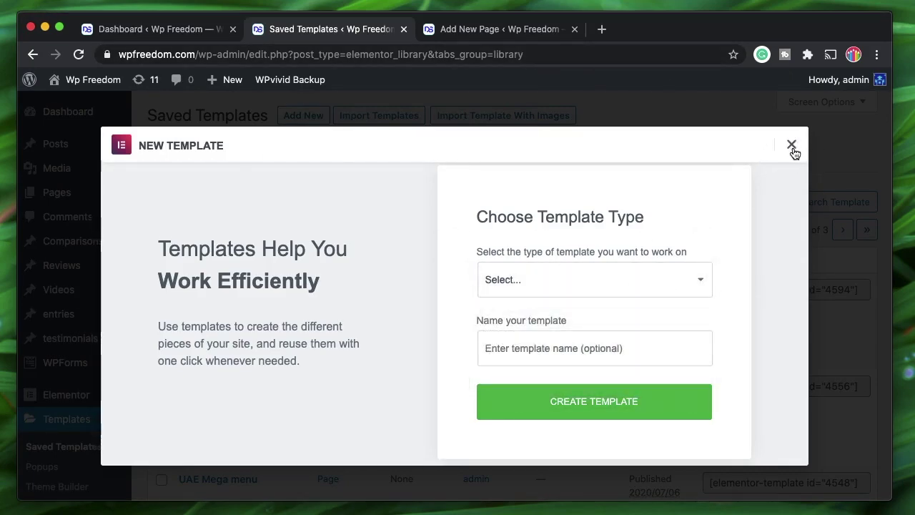
{"action": "left_click", "coordinate": [791, 146]}
{"action": "left_click", "coordinate": [491, 32]}
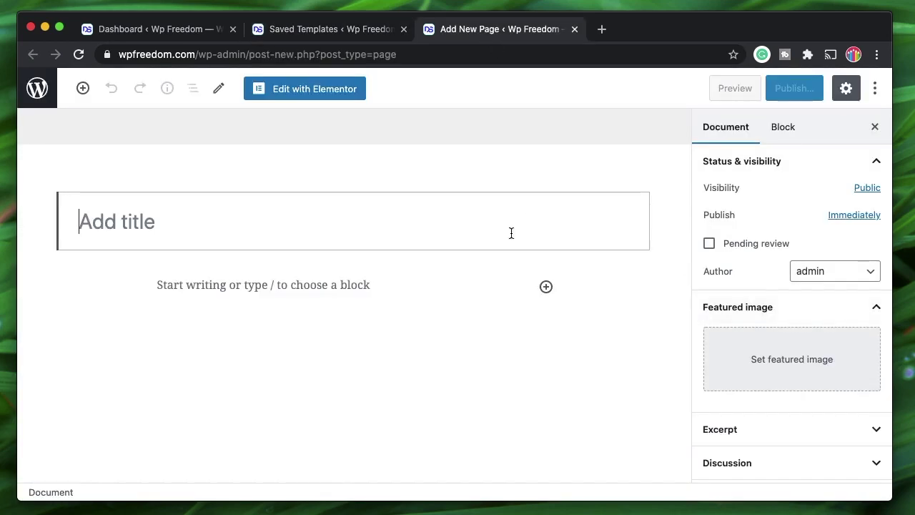
Title the new page 'Test page' and expand Page Attributes, leaving the Default template
{"action": "type", "text": "Tes"}
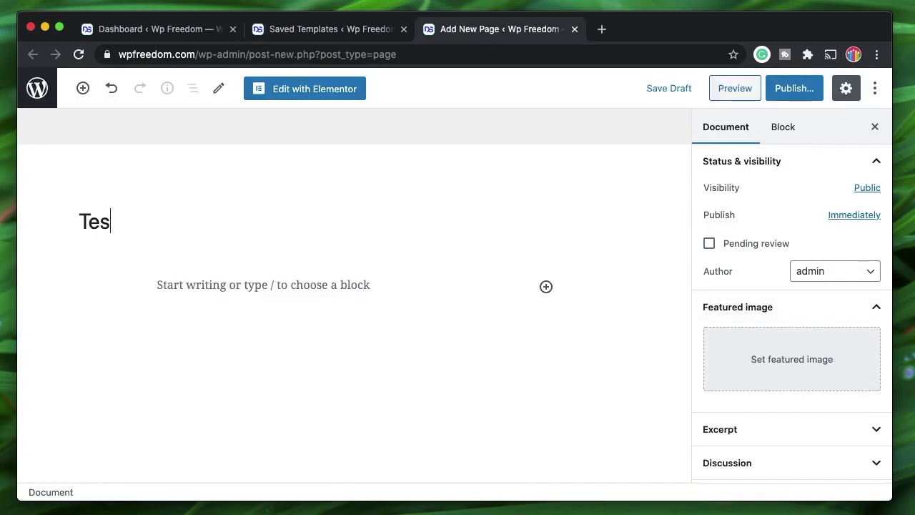
{"action": "type", "text": "t page"}
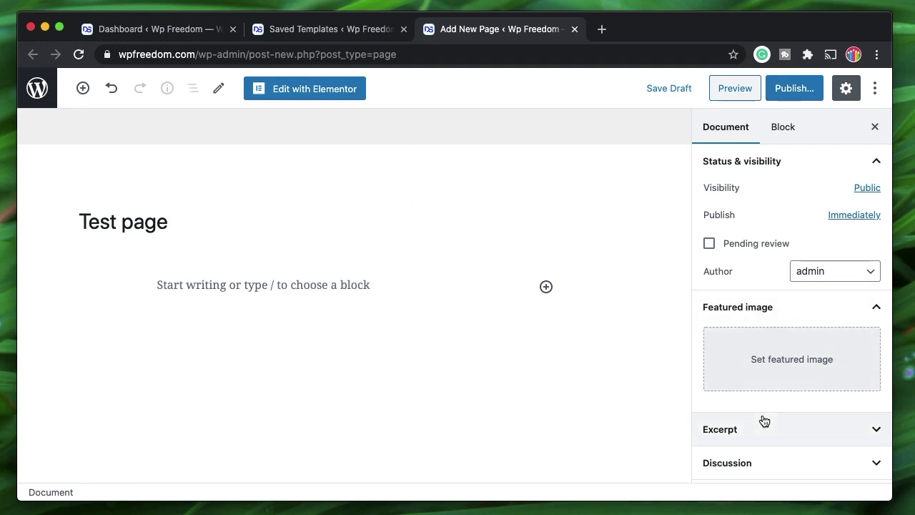
{"action": "scroll", "coordinate": [762, 400], "scroll_direction": "down", "scroll_amount": 2}
{"action": "left_click", "coordinate": [765, 444]}
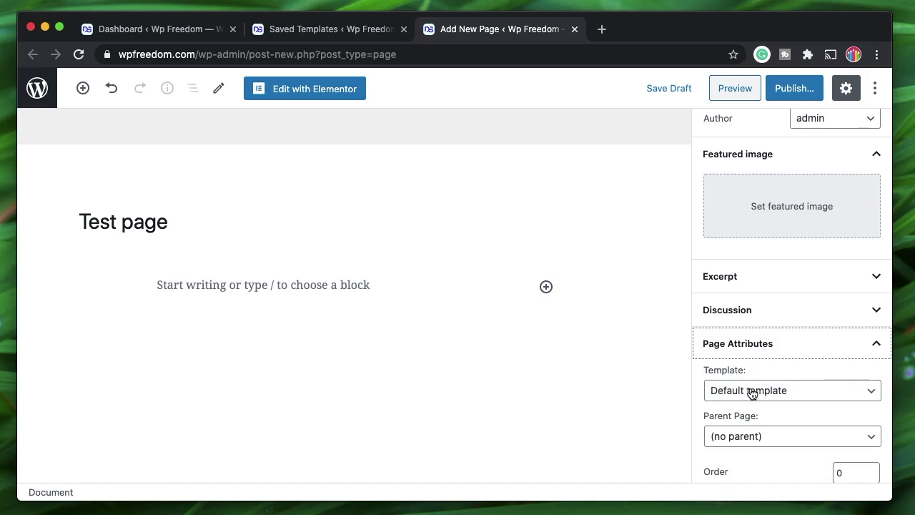
{"action": "left_click", "coordinate": [752, 392]}
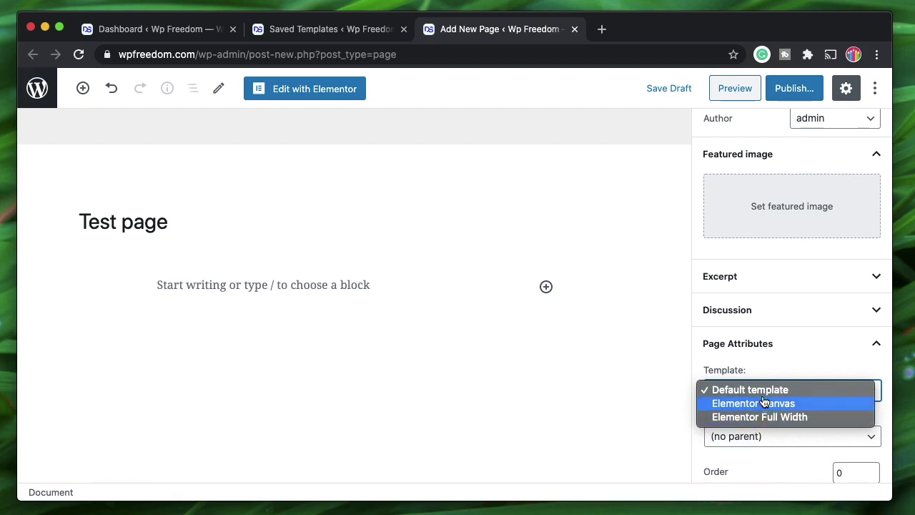
{"action": "left_click", "coordinate": [772, 391]}
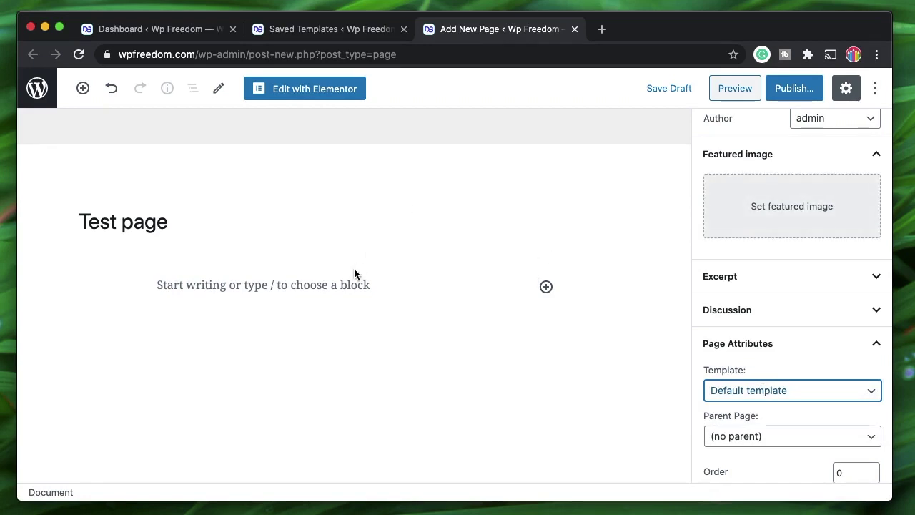
{"action": "left_click", "coordinate": [783, 393]}
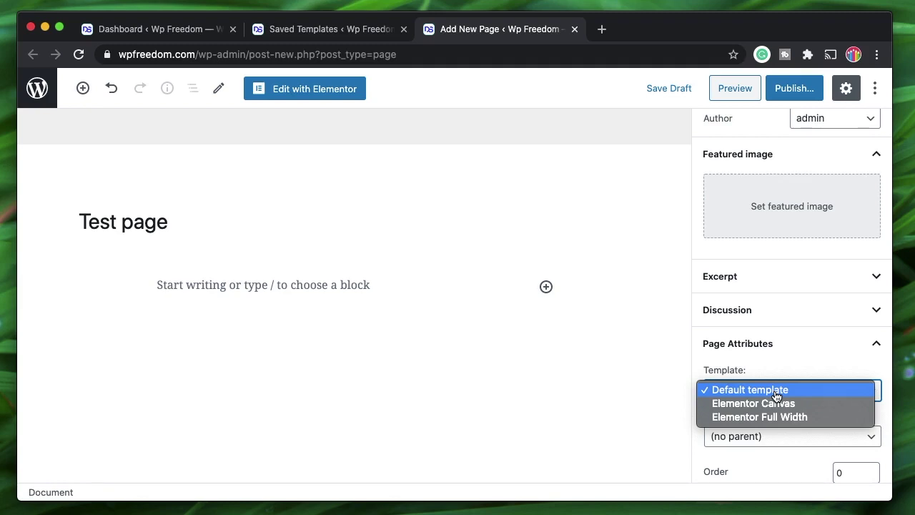
{"action": "left_click", "coordinate": [333, 33]}
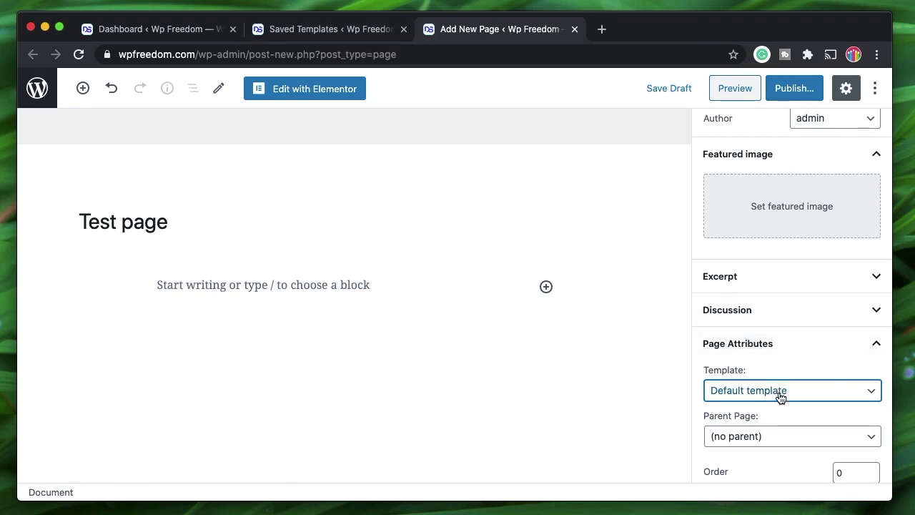
Publish Test page and open it in the Elementor editor
{"action": "left_click", "coordinate": [795, 90]}
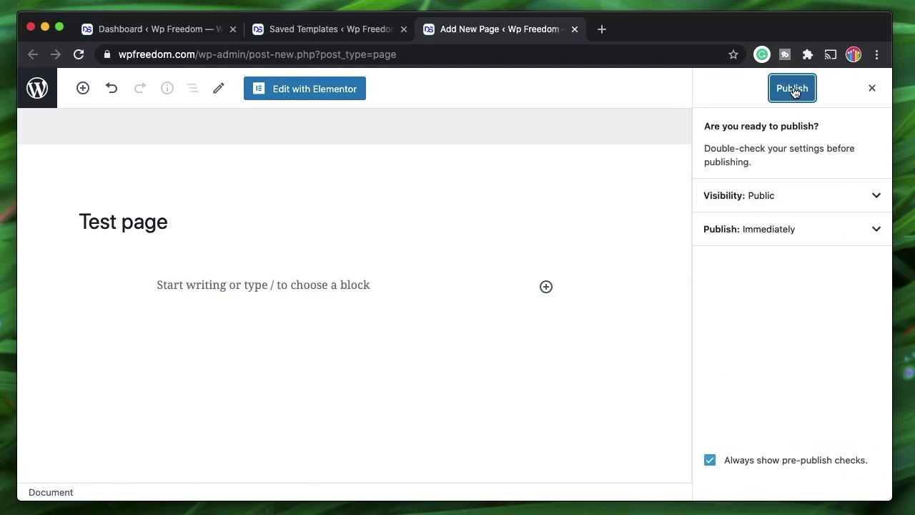
{"action": "left_click", "coordinate": [792, 89]}
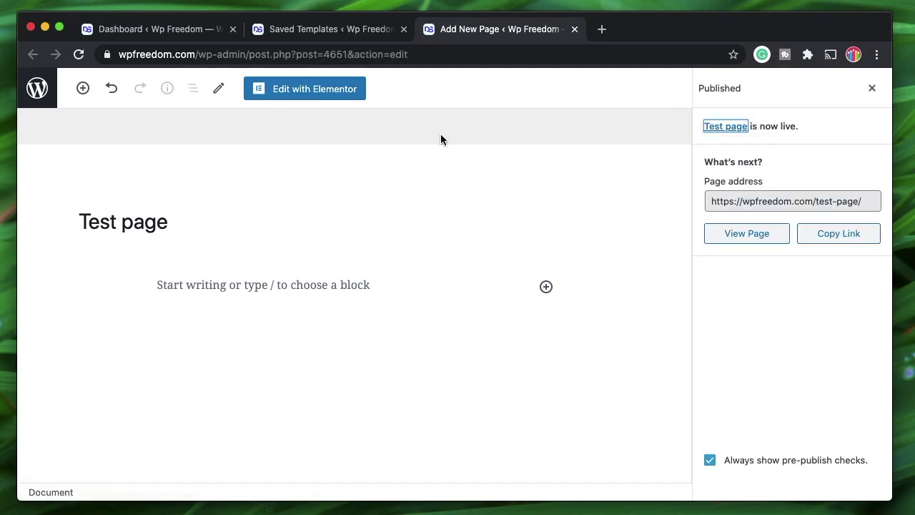
{"action": "left_click", "coordinate": [308, 93]}
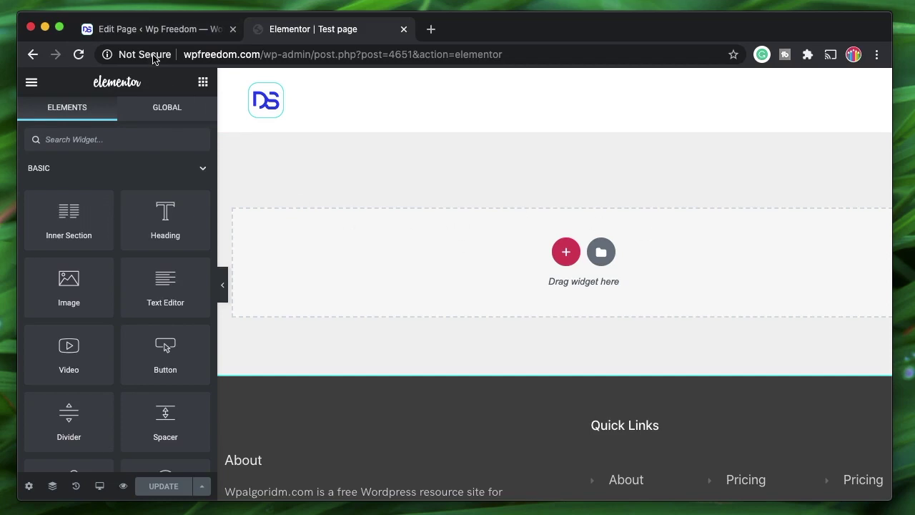
Move between the Elementor tab and the Test page block editor, ending in the block editor
{"action": "left_click", "coordinate": [142, 34]}
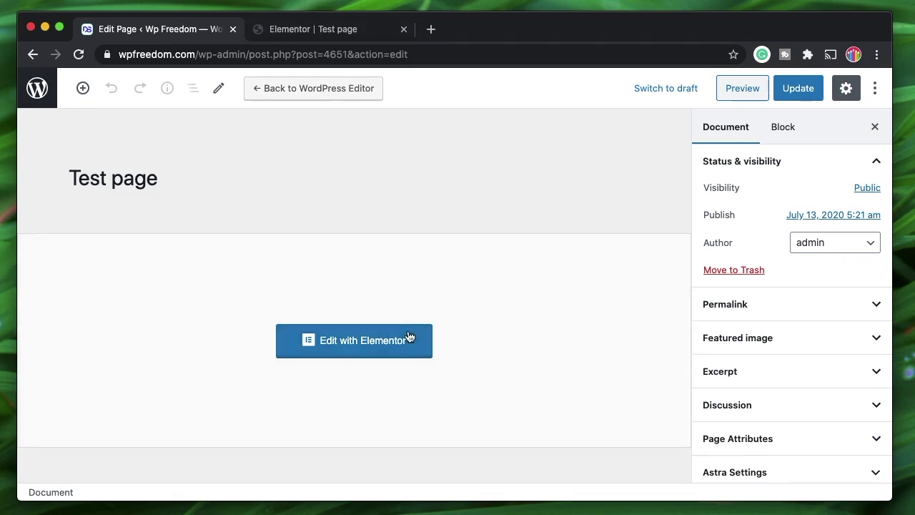
{"action": "scroll", "coordinate": [408, 336], "scroll_direction": "down", "scroll_amount": 3}
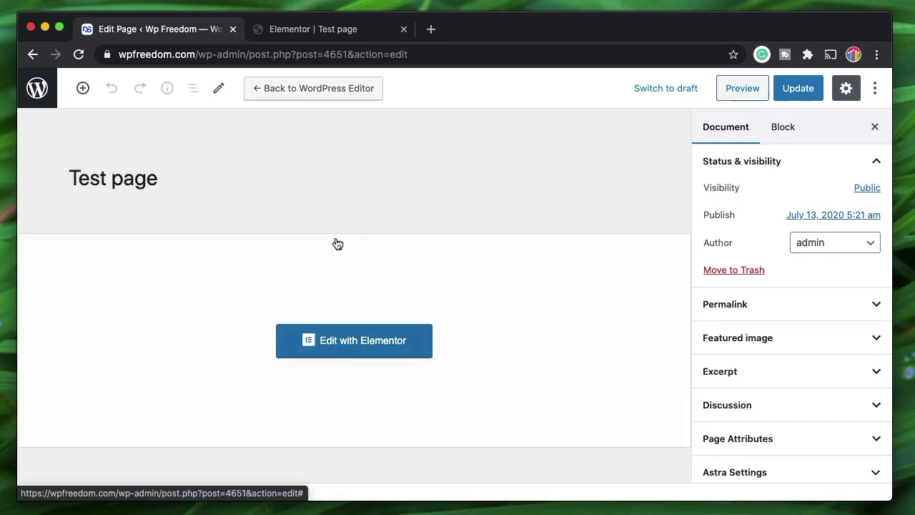
{"action": "scroll", "coordinate": [340, 190], "scroll_direction": "down", "scroll_amount": 3}
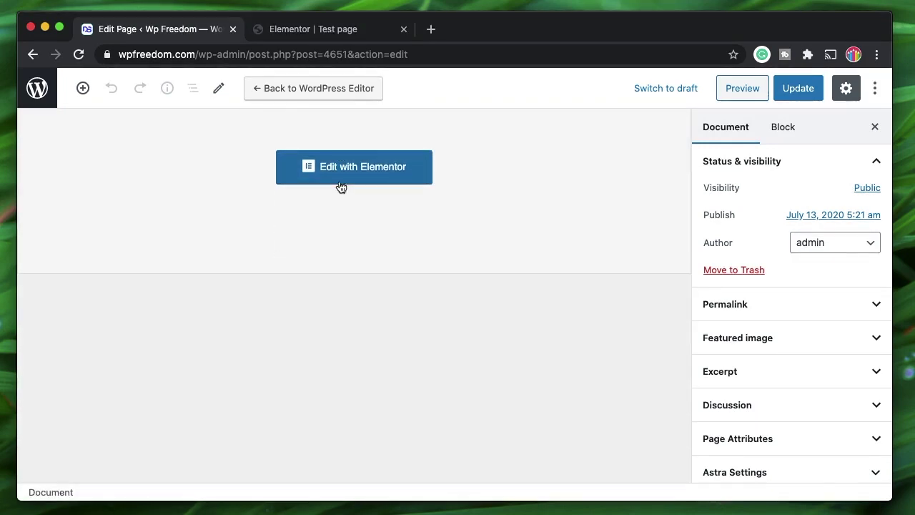
{"action": "left_click", "coordinate": [330, 23]}
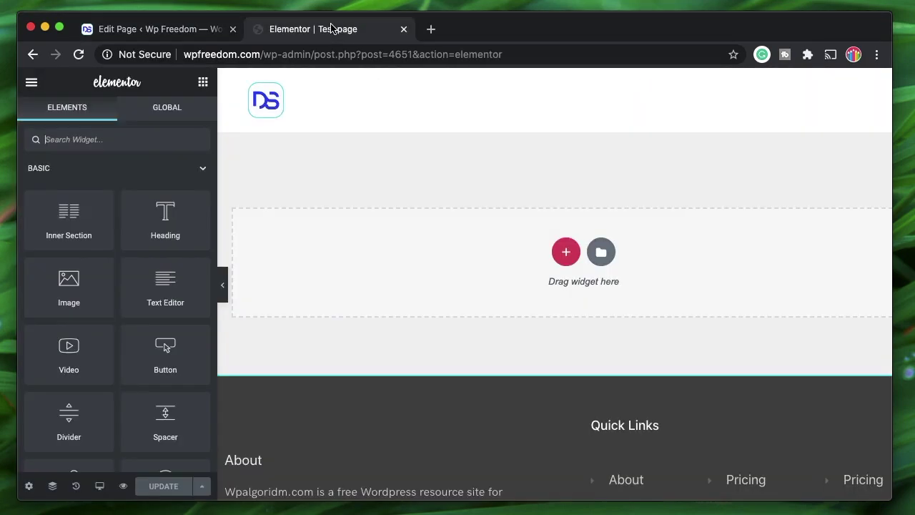
{"action": "left_click", "coordinate": [183, 32]}
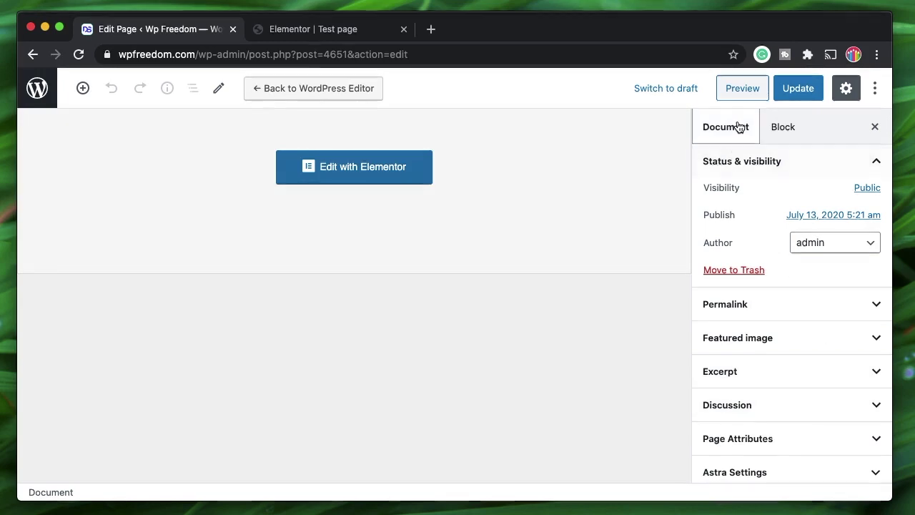
Set Test page's Astra sidebar to Right Sidebar and content layout to Full Width / Contained, then update
{"action": "scroll", "coordinate": [778, 407], "scroll_direction": "down", "scroll_amount": 1}
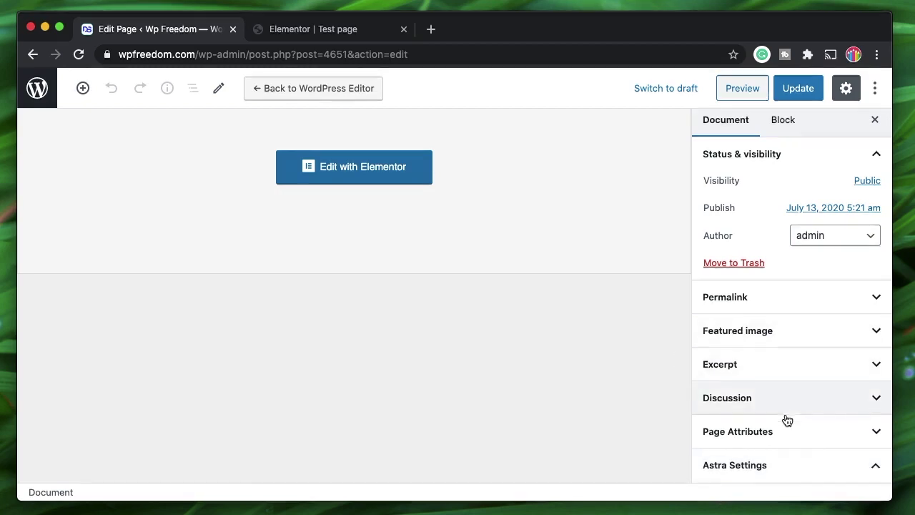
{"action": "scroll", "coordinate": [785, 418], "scroll_direction": "down", "scroll_amount": 5}
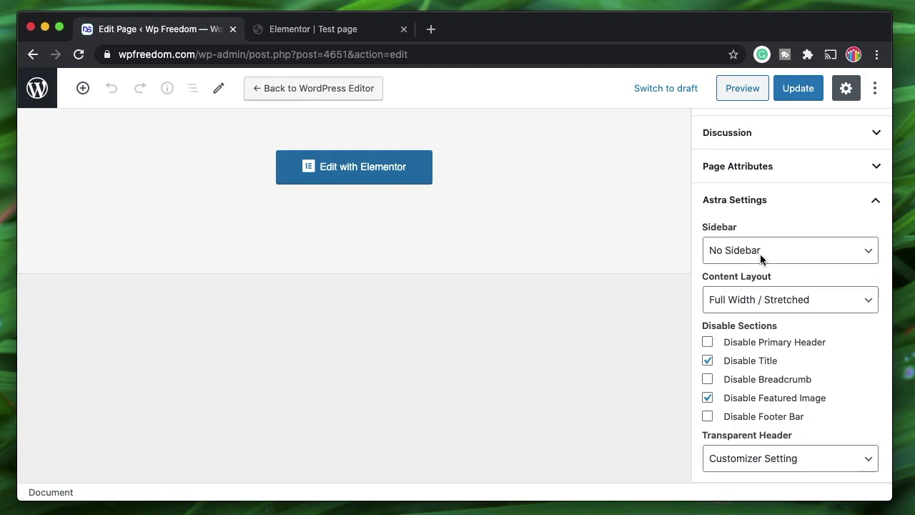
{"action": "left_click", "coordinate": [789, 251]}
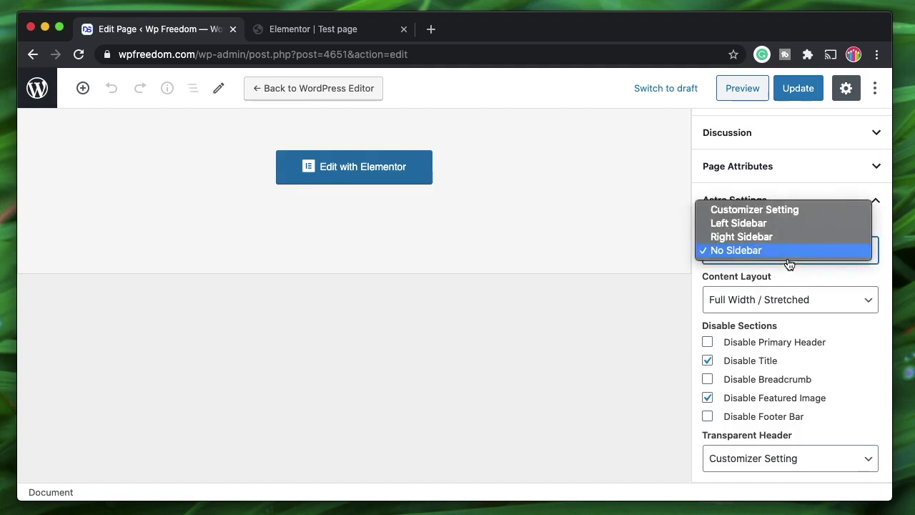
{"action": "left_click", "coordinate": [789, 237]}
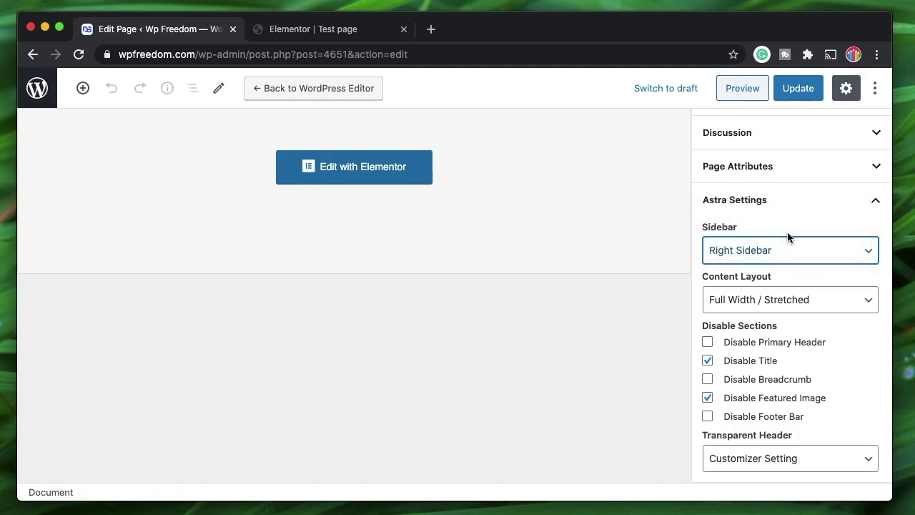
{"action": "left_click", "coordinate": [777, 301]}
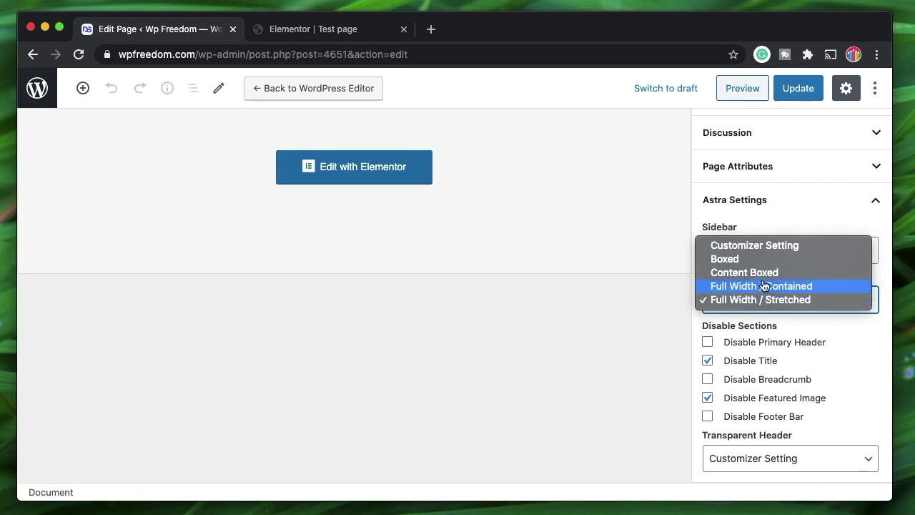
{"action": "left_click", "coordinate": [765, 286]}
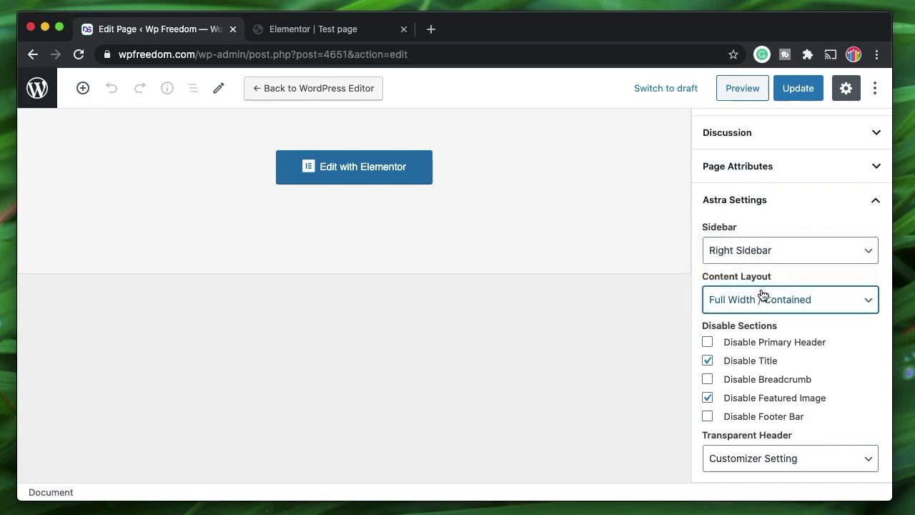
{"action": "scroll", "coordinate": [772, 300], "scroll_direction": "up", "scroll_amount": 2}
{"action": "left_click", "coordinate": [809, 265]}
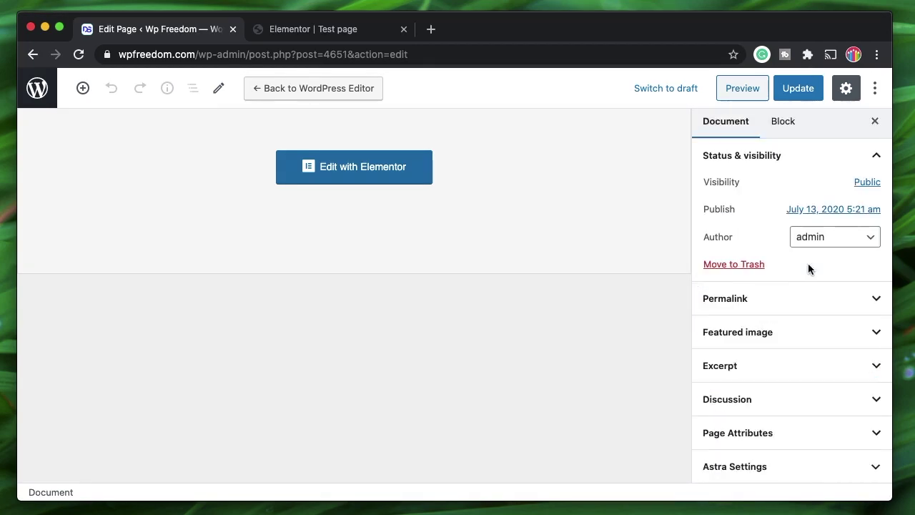
{"action": "left_click", "coordinate": [798, 90]}
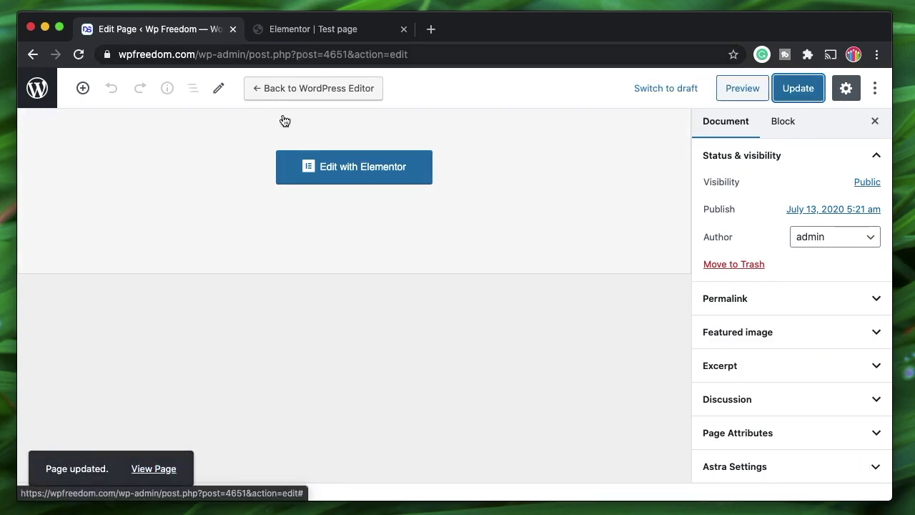
Reload the Elementor editor, then reopen Astra Settings to confirm Right Sidebar, Full Width / Contained
{"action": "left_click", "coordinate": [332, 30]}
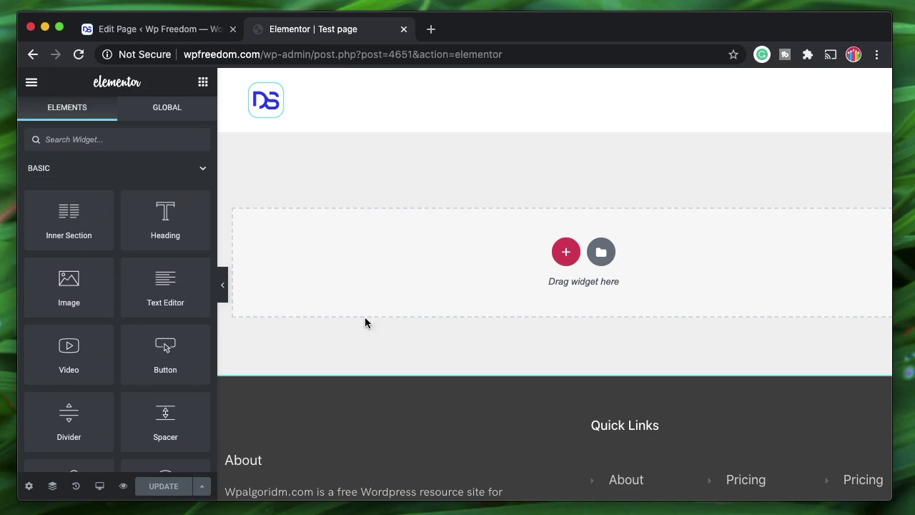
{"action": "left_click", "coordinate": [79, 54]}
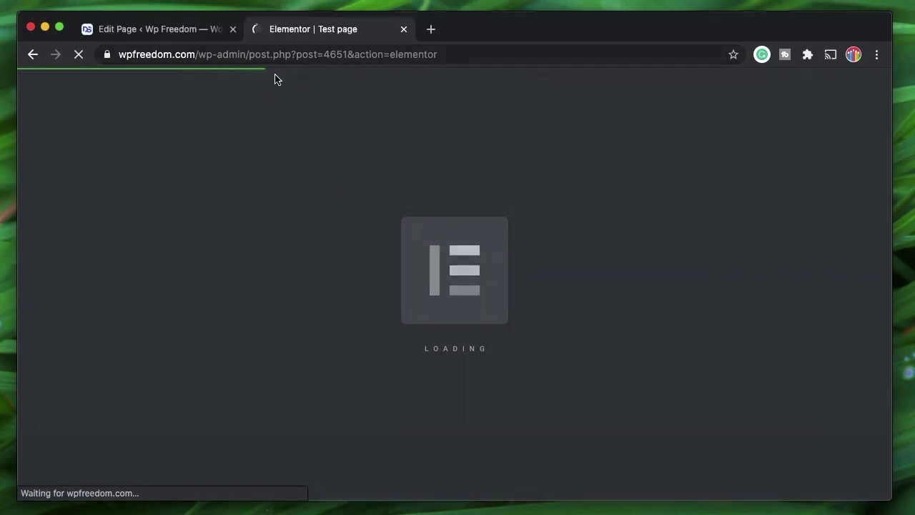
{"action": "left_click", "coordinate": [169, 32]}
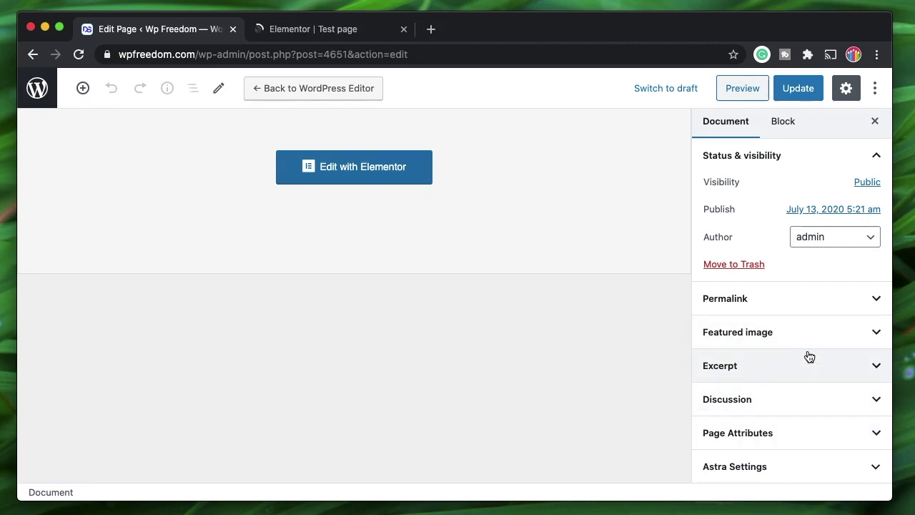
{"action": "left_click", "coordinate": [821, 460]}
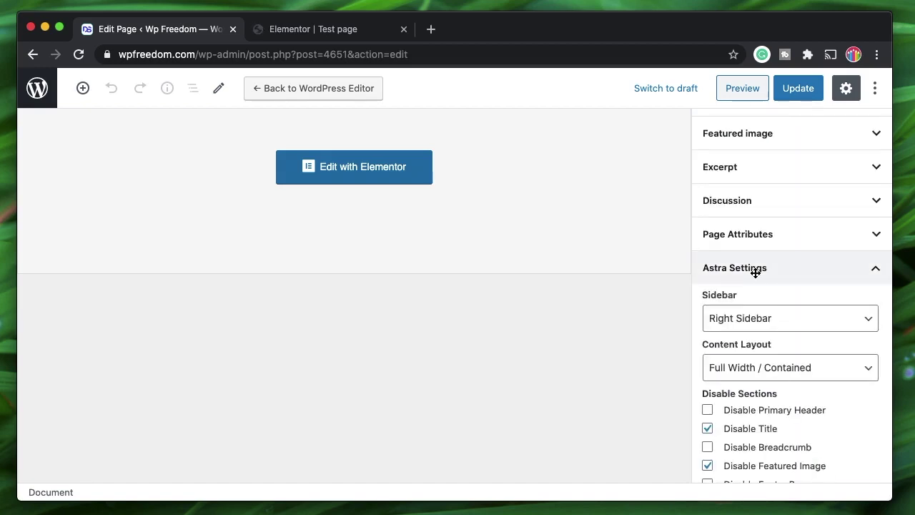
Check the Elementor preview for the right sidebar with Search and Recent Posts
{"action": "left_click", "coordinate": [801, 277]}
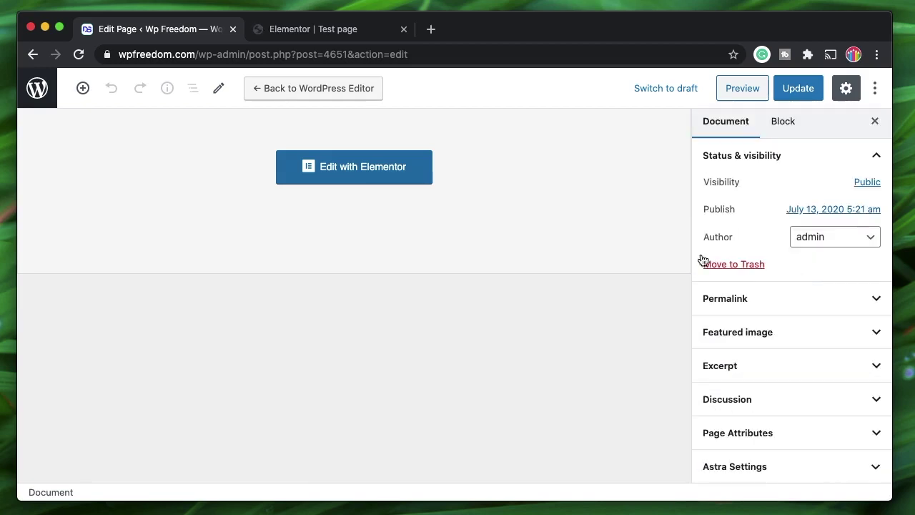
{"action": "left_click", "coordinate": [323, 34]}
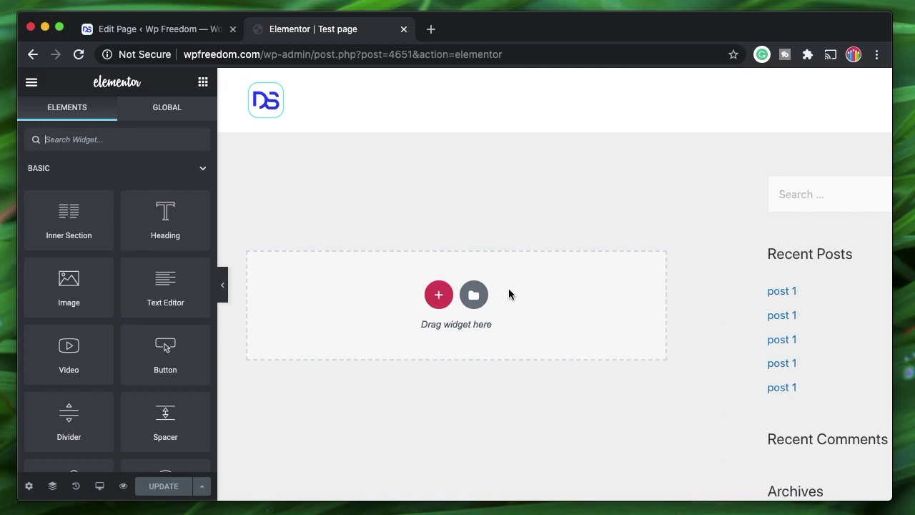
{"action": "left_click", "coordinate": [170, 34]}
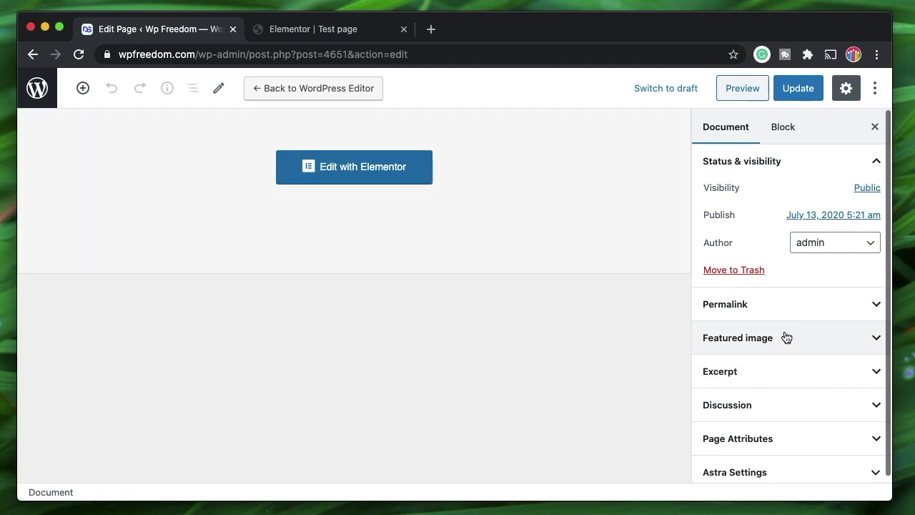
Check the page template in Page Attributes, then reopen the Astra Settings section
{"action": "scroll", "coordinate": [757, 361], "scroll_direction": "down", "scroll_amount": 1}
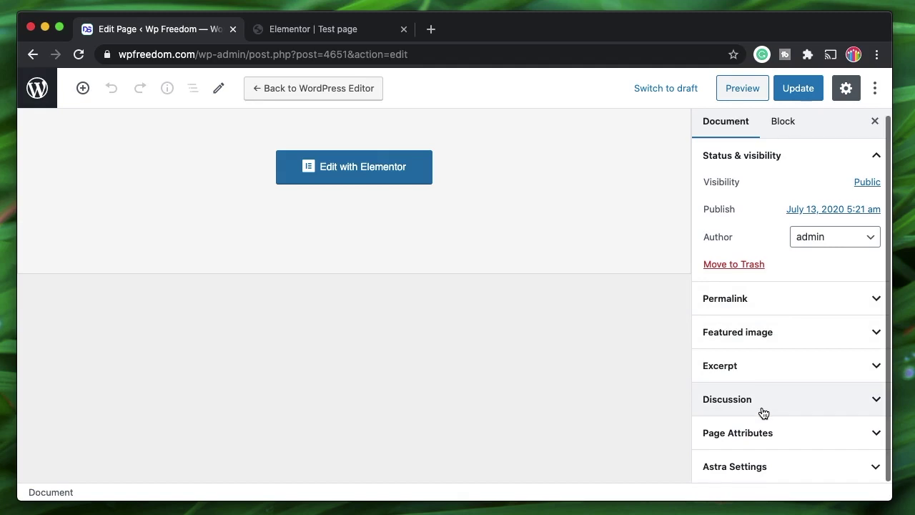
{"action": "left_click", "coordinate": [772, 432]}
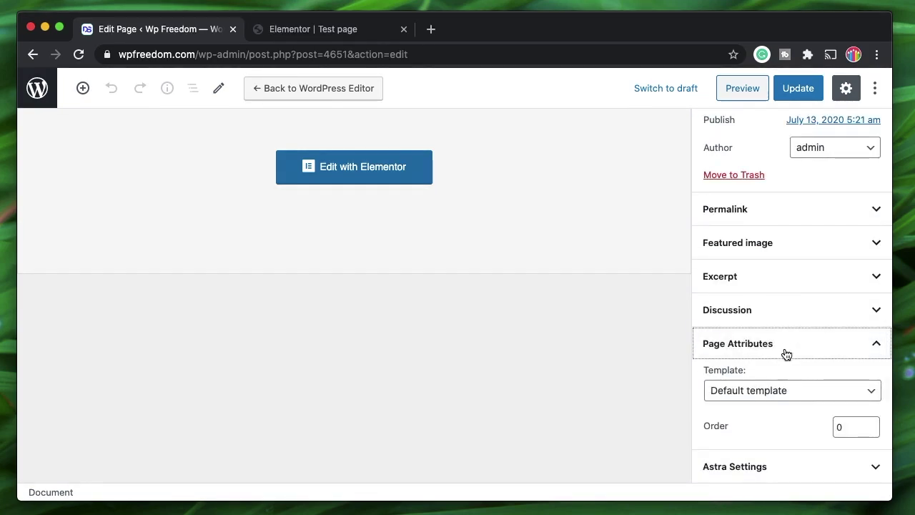
{"action": "left_click", "coordinate": [781, 347]}
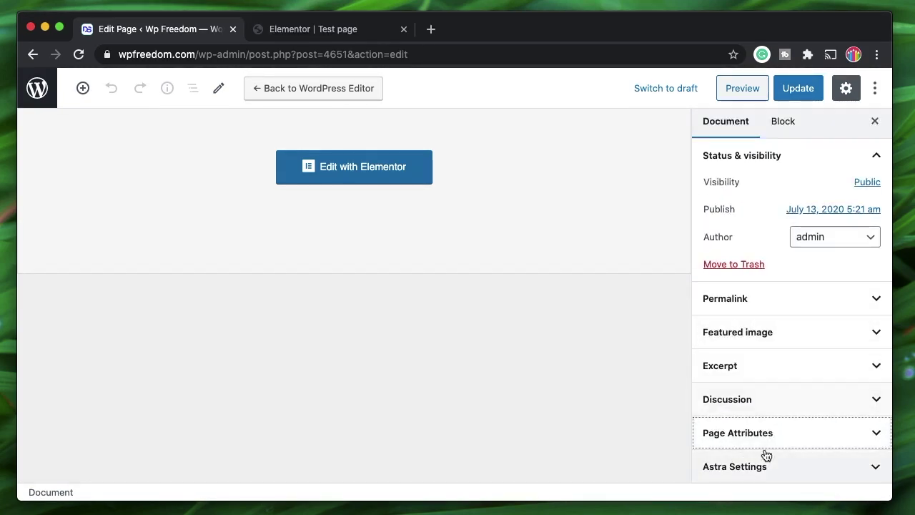
{"action": "left_click", "coordinate": [821, 463]}
{"action": "scroll", "coordinate": [823, 468], "scroll_direction": "down", "scroll_amount": 2}
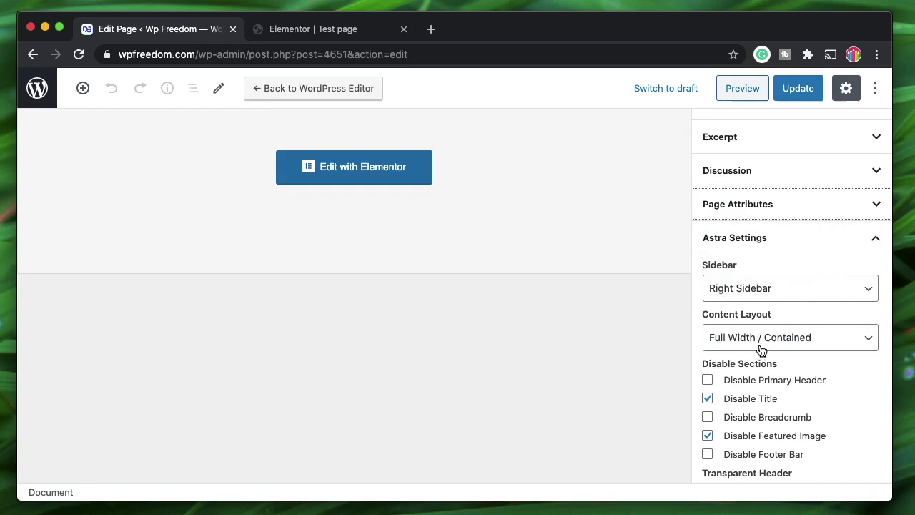
Change Test page's Astra content layout to Content Boxed and update the page
{"action": "left_click", "coordinate": [320, 32]}
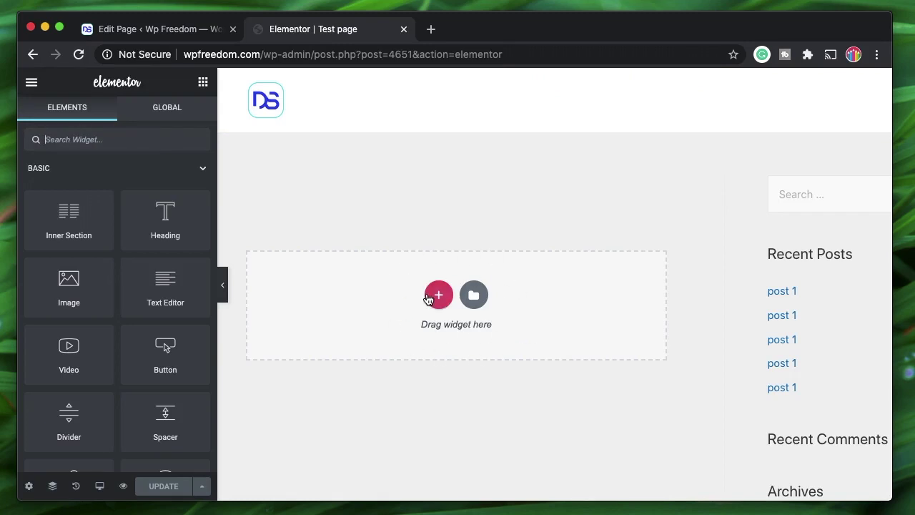
{"action": "left_click", "coordinate": [150, 30]}
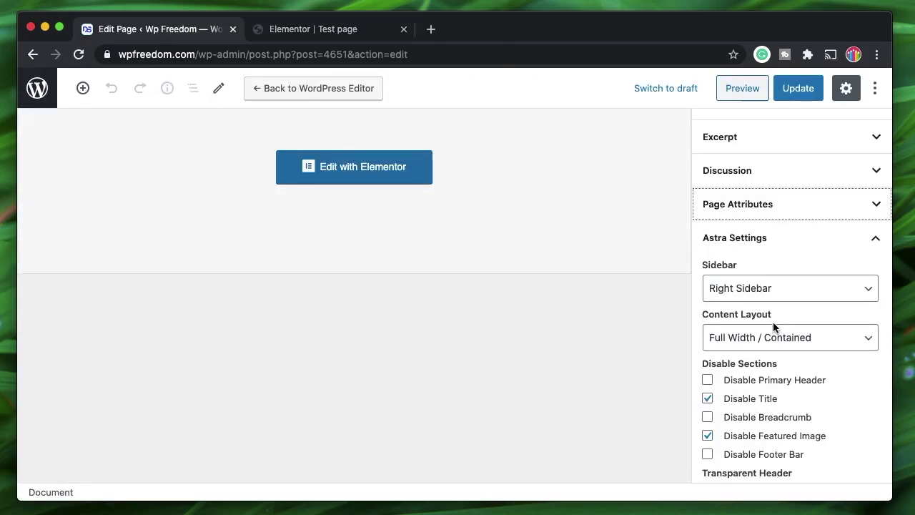
{"action": "left_click", "coordinate": [780, 340]}
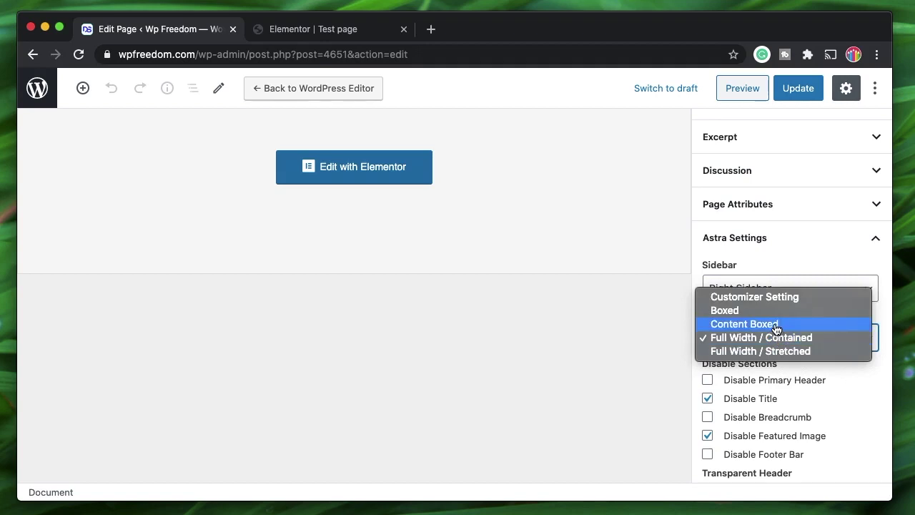
{"action": "left_click", "coordinate": [777, 327]}
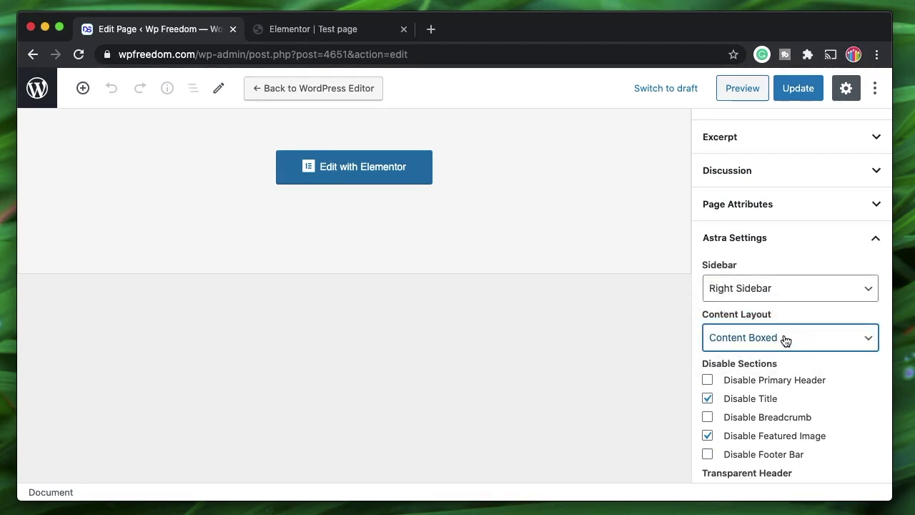
{"action": "left_click", "coordinate": [804, 93]}
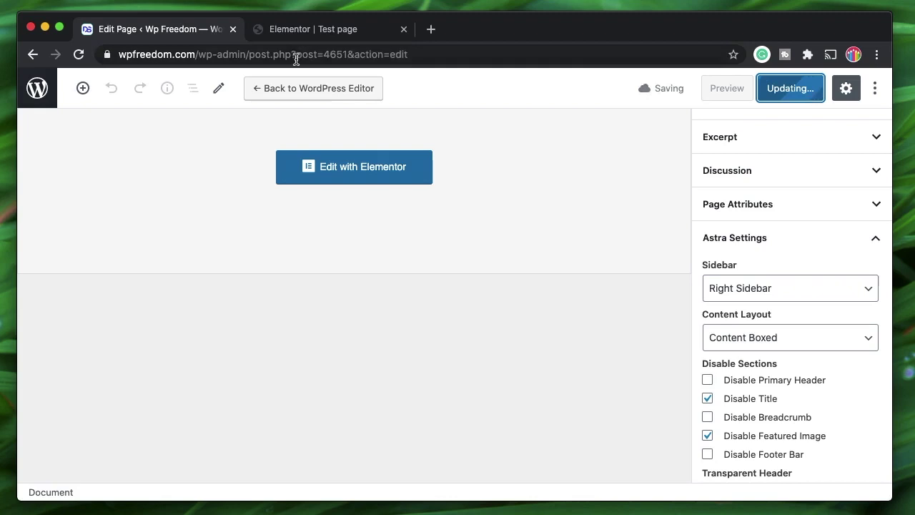
Reload the Elementor editor, then collapse Astra Settings in the WordPress editor
{"action": "left_click", "coordinate": [322, 29]}
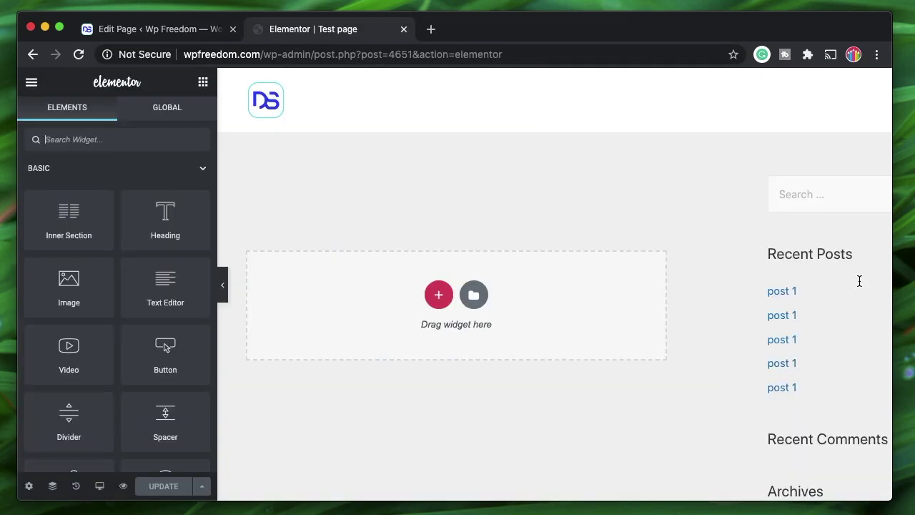
{"action": "left_click", "coordinate": [79, 54]}
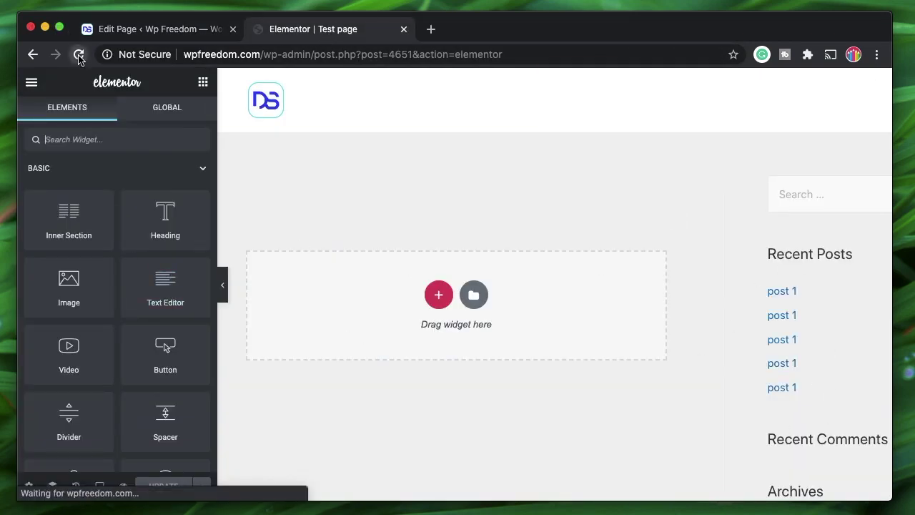
{"action": "left_click", "coordinate": [160, 32]}
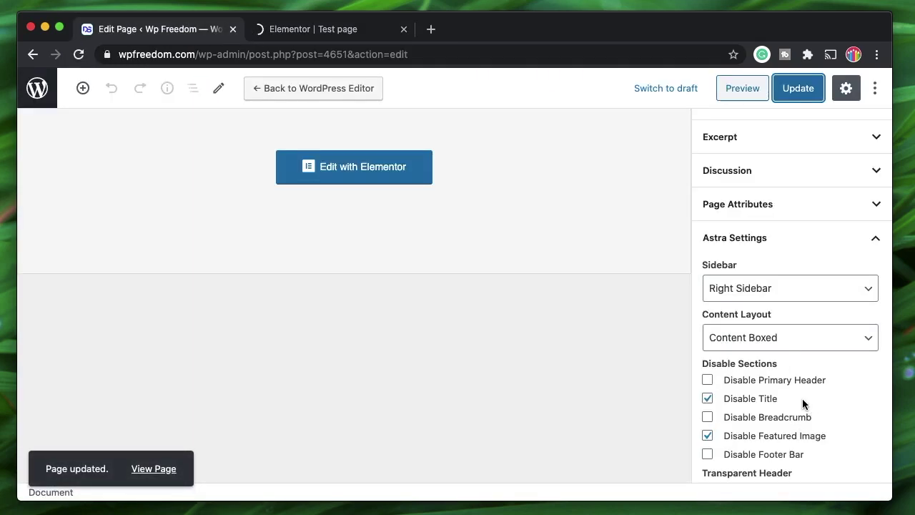
{"action": "left_click", "coordinate": [787, 236]}
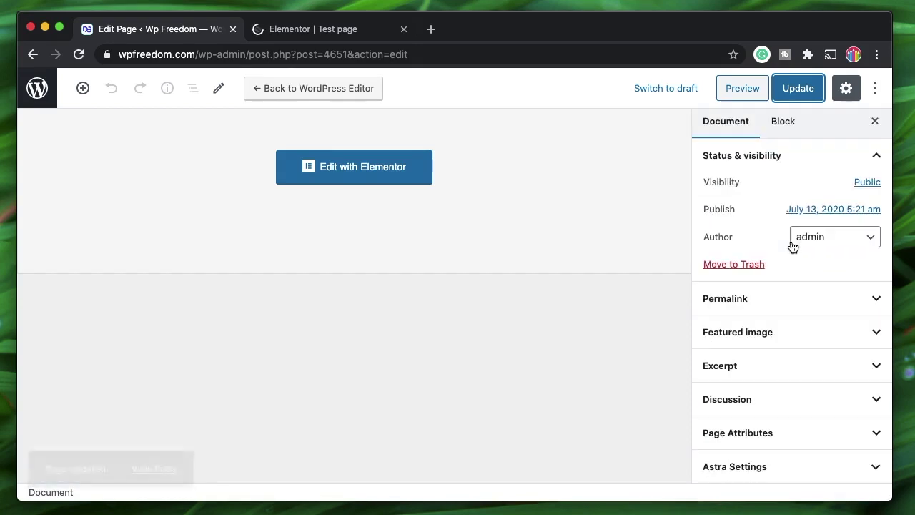
Expand Page Attributes, then review the Content Boxed Test page beside its sidebar in Elementor
{"action": "left_click", "coordinate": [782, 434]}
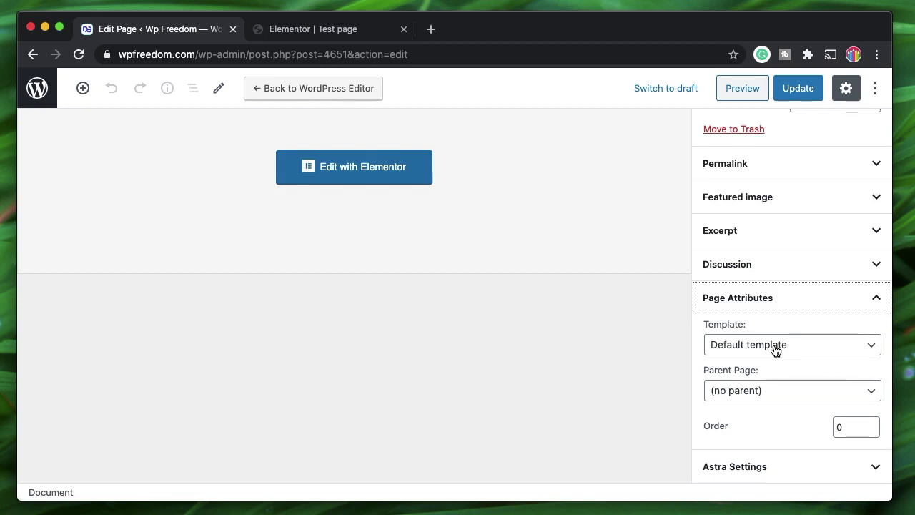
{"action": "key", "text": "ctrl+Tab"}
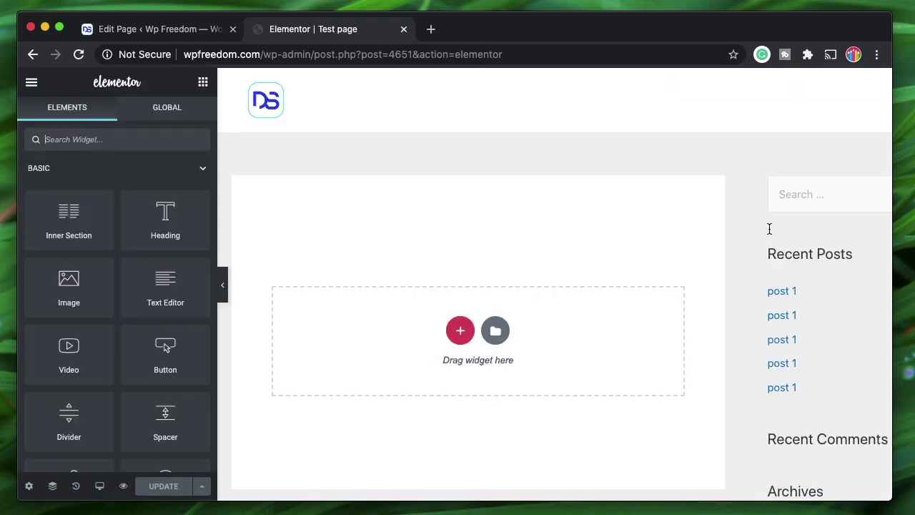
{"action": "scroll", "coordinate": [628, 228], "scroll_direction": "down", "scroll_amount": 3}
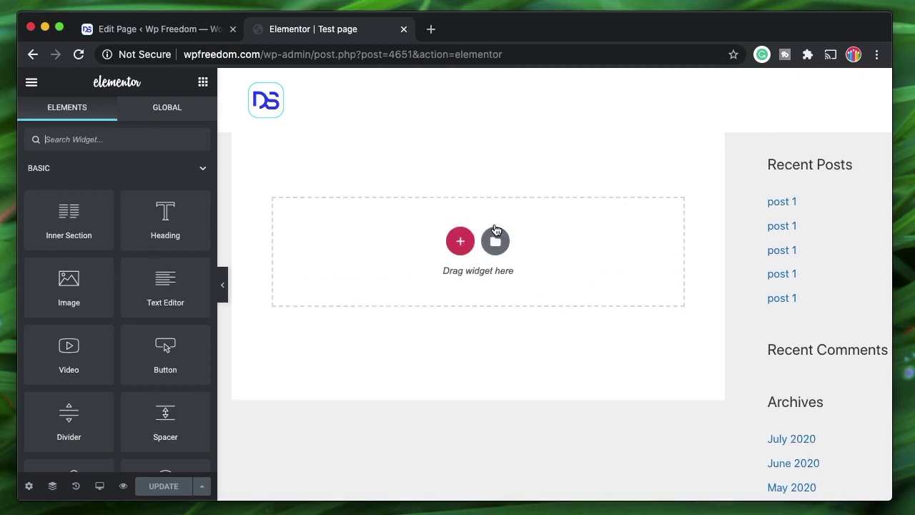
{"action": "scroll", "coordinate": [573, 368], "scroll_direction": "up", "scroll_amount": 3}
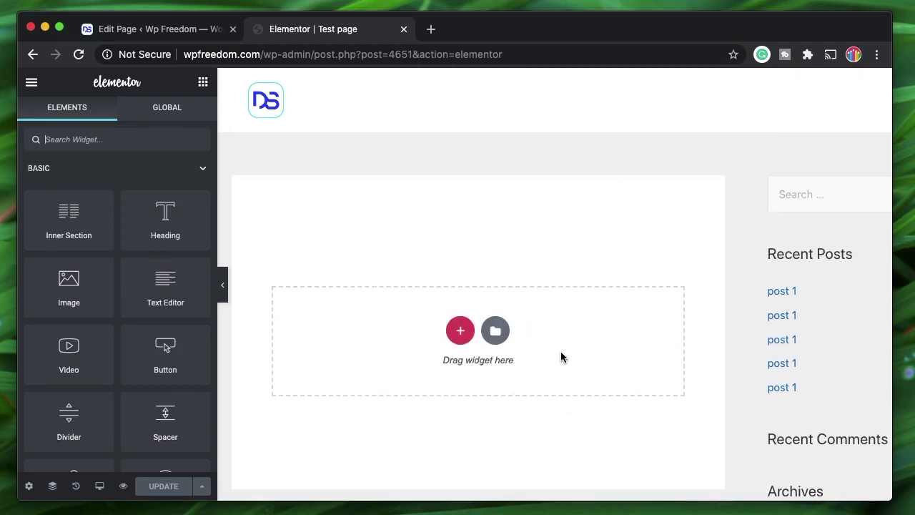
{"action": "scroll", "coordinate": [560, 351], "scroll_direction": "down", "scroll_amount": 10}
{"action": "scroll", "coordinate": [643, 392], "scroll_direction": "right", "scroll_amount": 2}
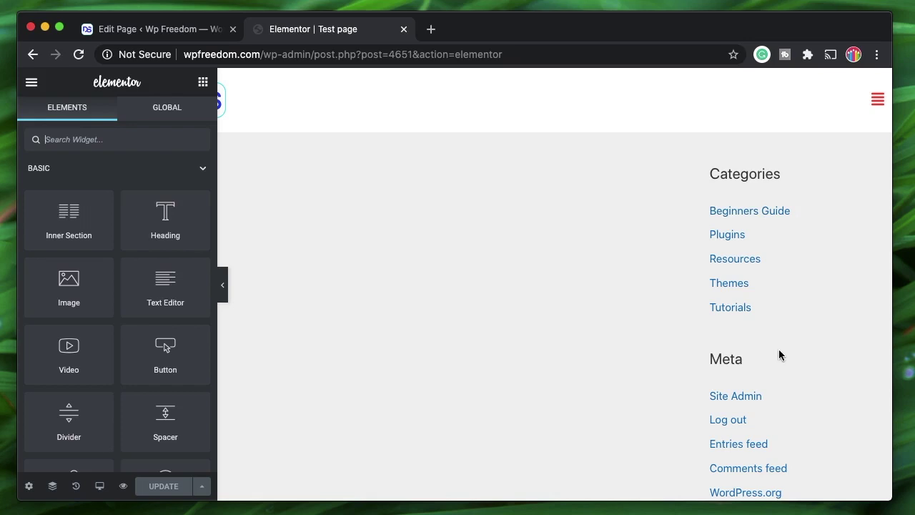
{"action": "scroll", "coordinate": [786, 329], "scroll_direction": "left", "scroll_amount": 2}
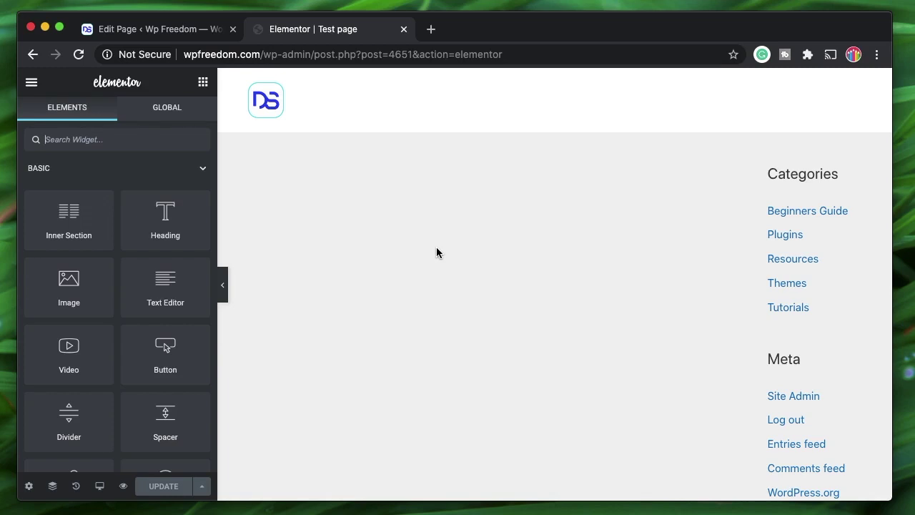
{"action": "scroll", "coordinate": [437, 253], "scroll_direction": "up", "scroll_amount": 6}
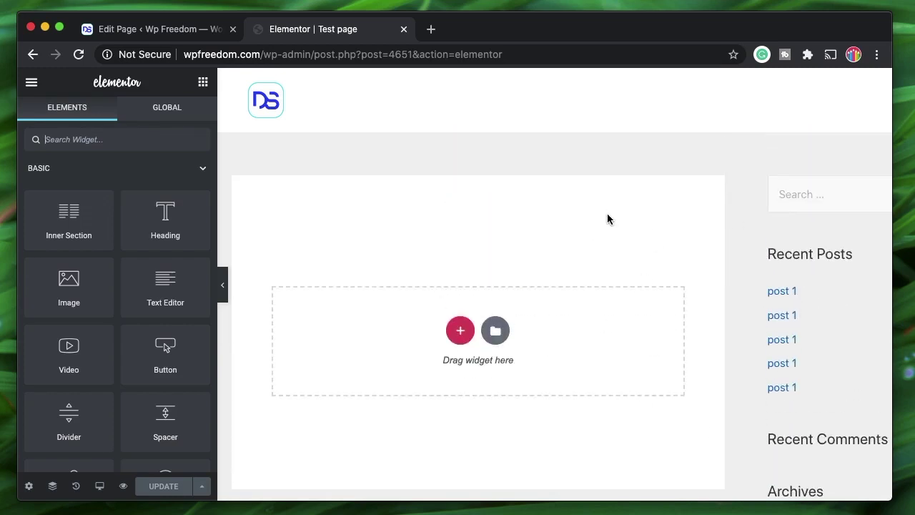
Compare with the WordPress editor, then set the Test page's Elementor layout to Elementor Full Width
{"action": "left_click", "coordinate": [29, 486]}
{"action": "scroll", "coordinate": [72, 286], "scroll_direction": "down", "scroll_amount": 3}
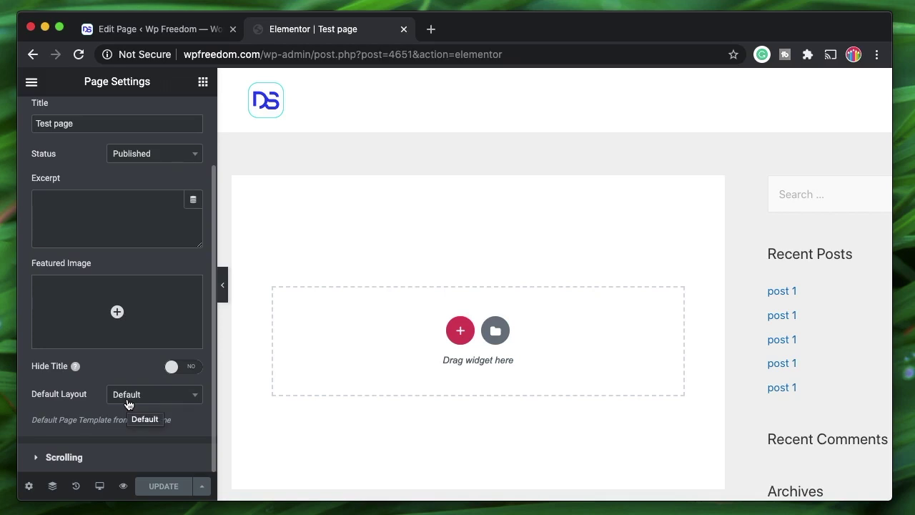
{"action": "left_click", "coordinate": [166, 33]}
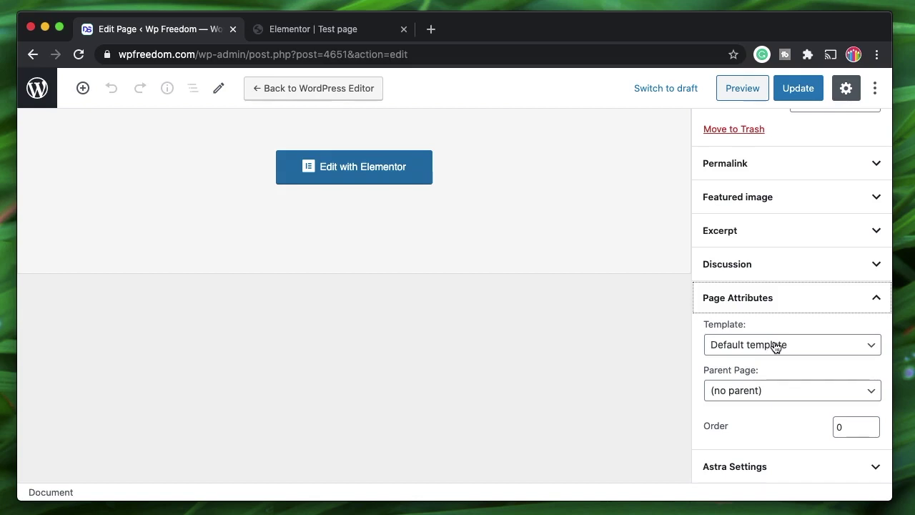
{"action": "left_click", "coordinate": [325, 29]}
{"action": "left_click", "coordinate": [143, 396]}
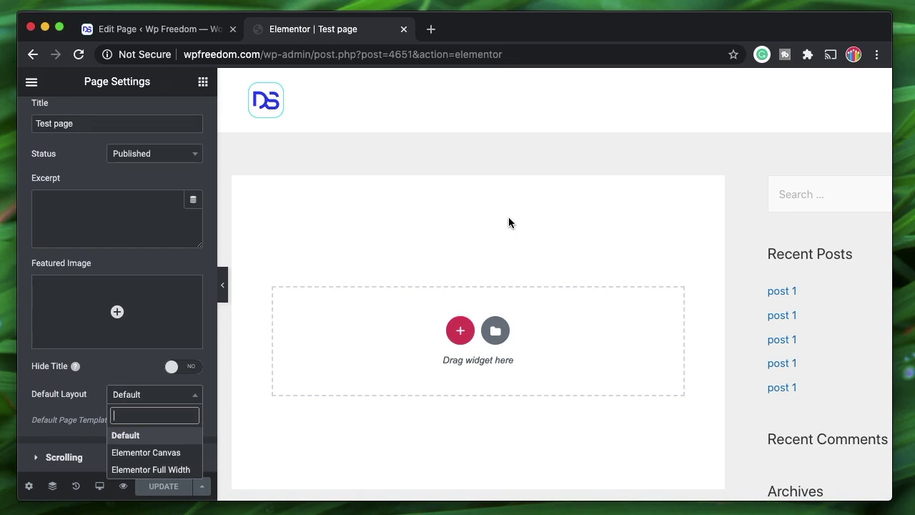
{"action": "left_click", "coordinate": [165, 473]}
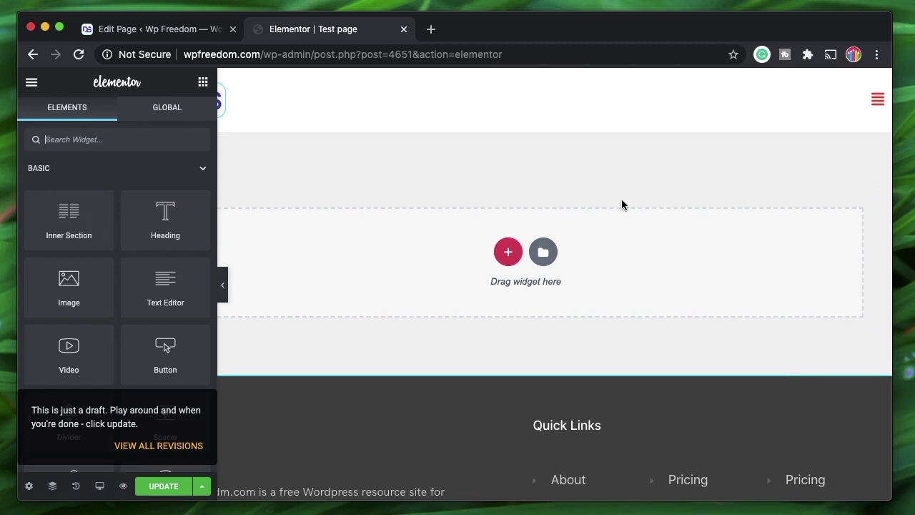
Review the Test page's Astra sidebar and content layout settings in the WordPress page editor
{"action": "left_click", "coordinate": [145, 34]}
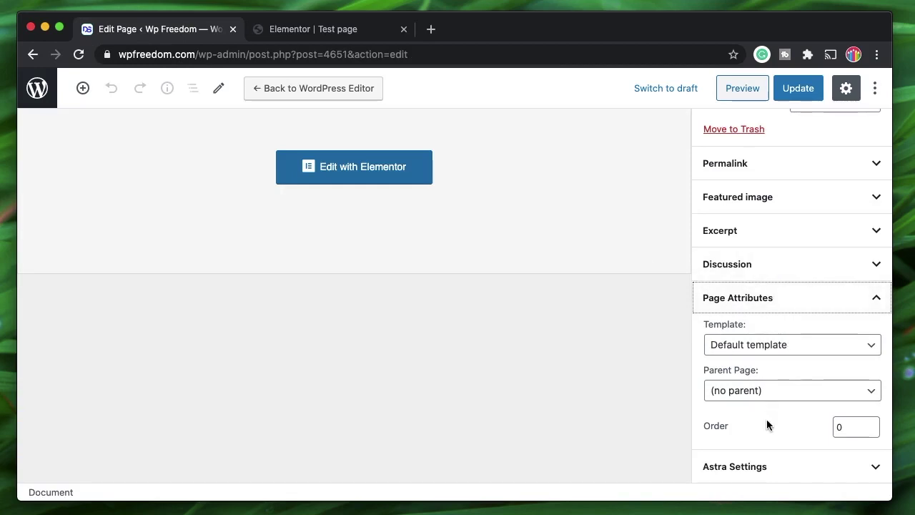
{"action": "left_click", "coordinate": [764, 466]}
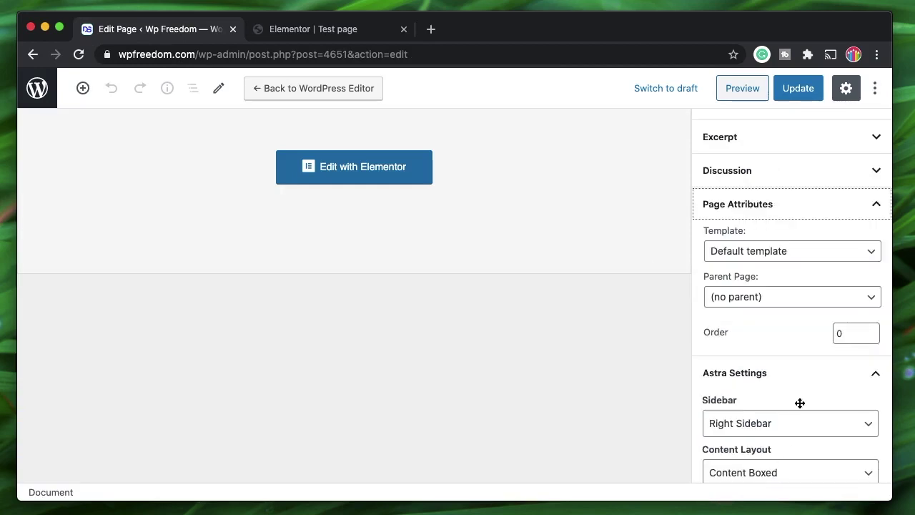
{"action": "left_click", "coordinate": [317, 29]}
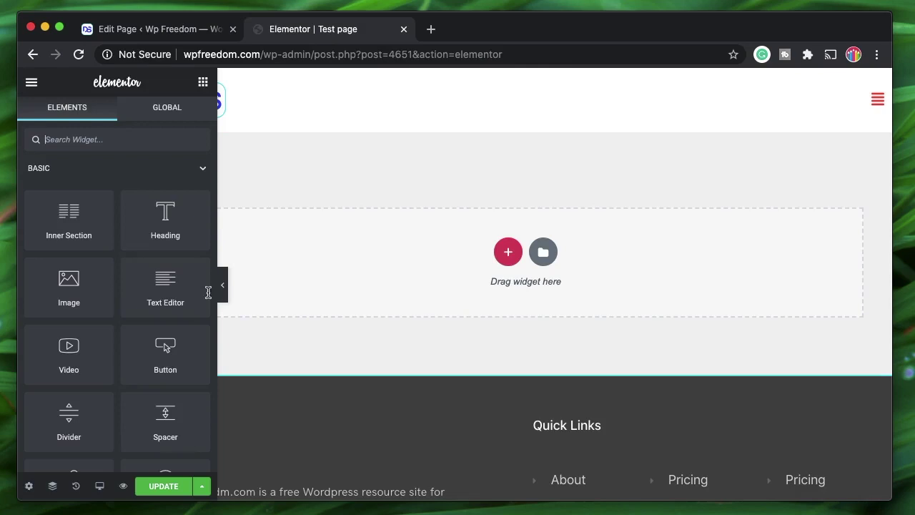
Change the Test page's layout in Elementor's page settings to Elementor Canvas
{"action": "left_click", "coordinate": [29, 486]}
{"action": "scroll", "coordinate": [114, 358], "scroll_direction": "down", "scroll_amount": 3}
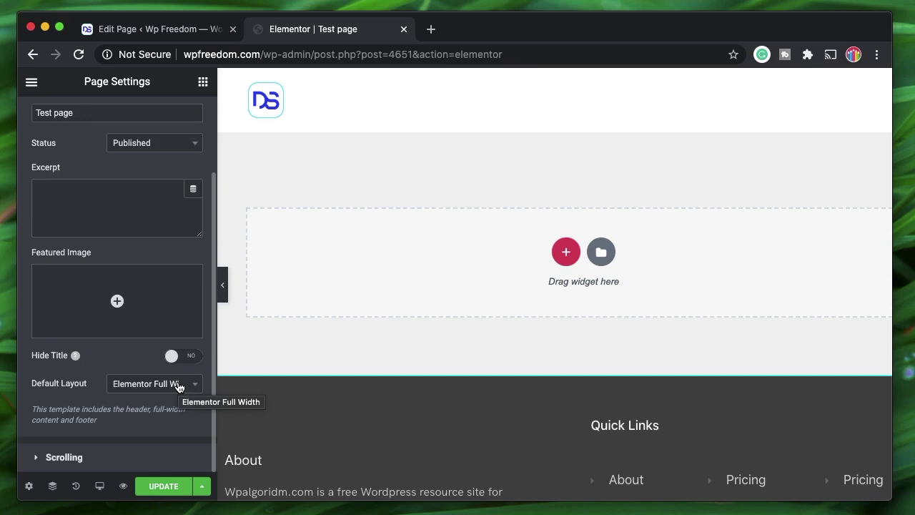
{"action": "left_click", "coordinate": [178, 387]}
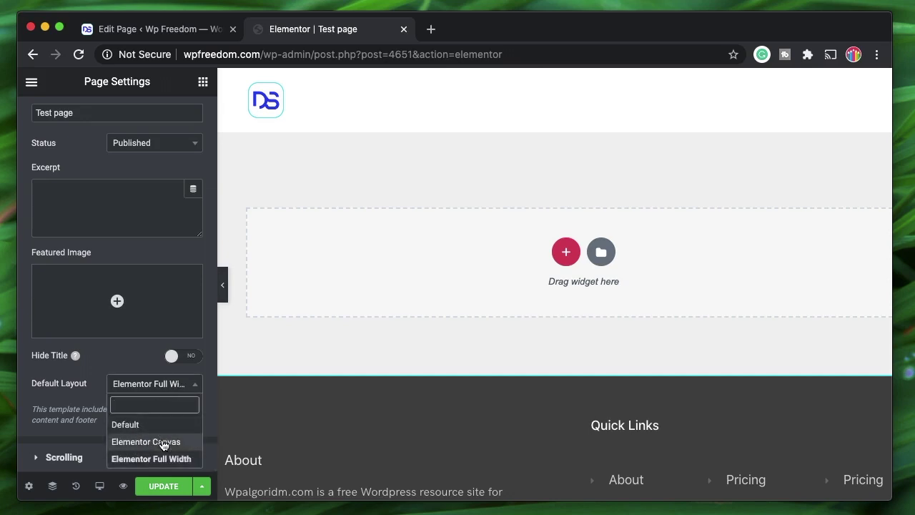
{"action": "left_click", "coordinate": [163, 441]}
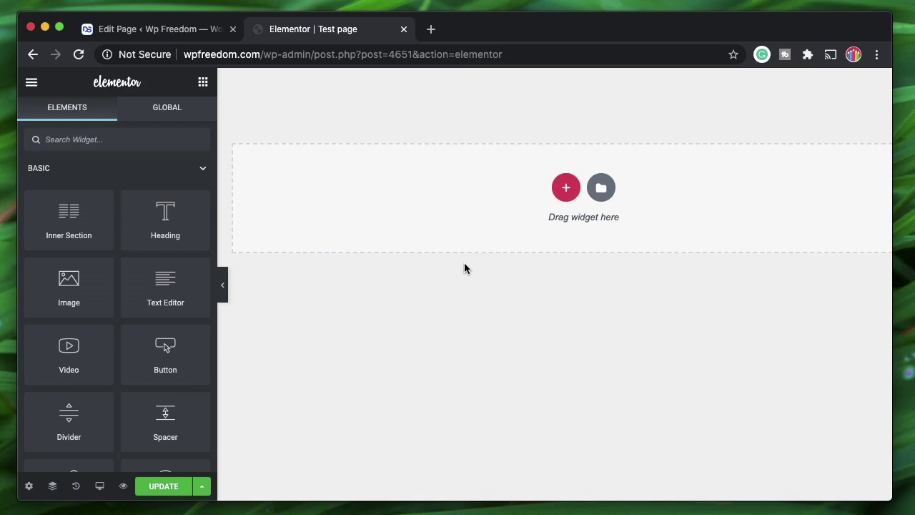
{"action": "left_click", "coordinate": [123, 29]}
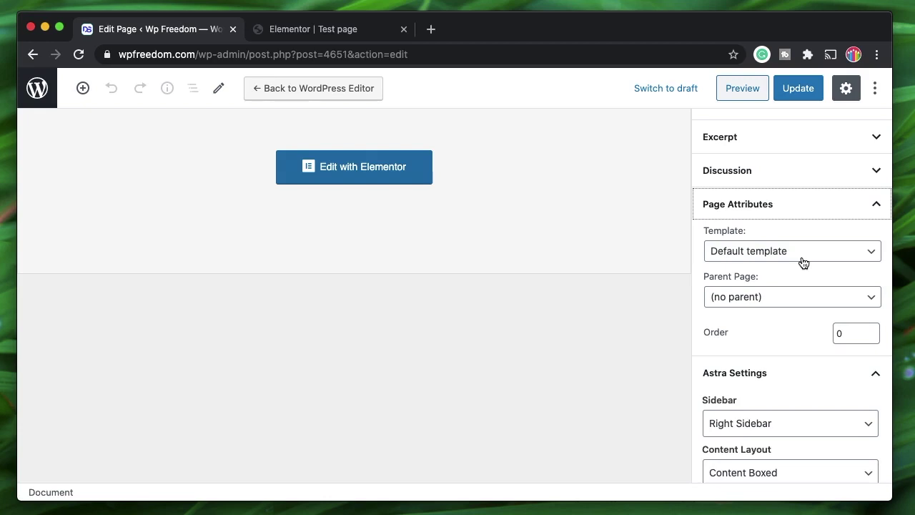
{"action": "left_click", "coordinate": [318, 29]}
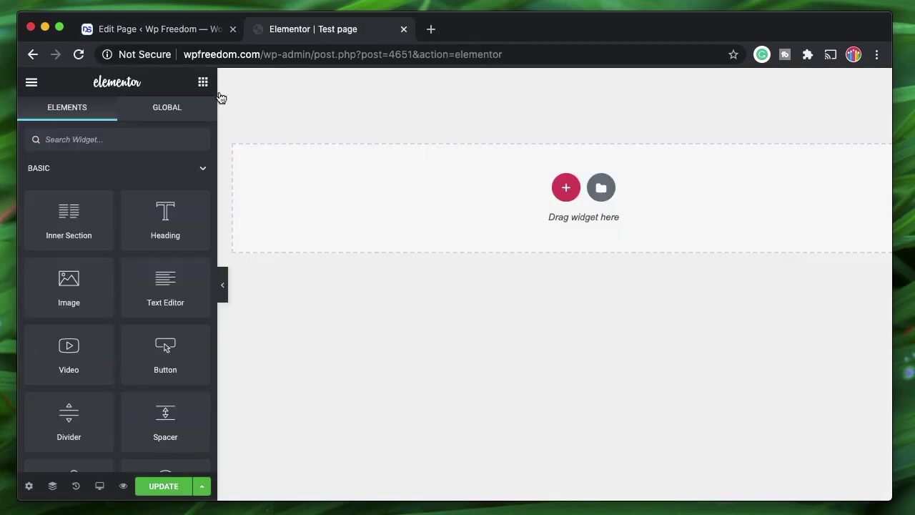
{"action": "left_click", "coordinate": [150, 32]}
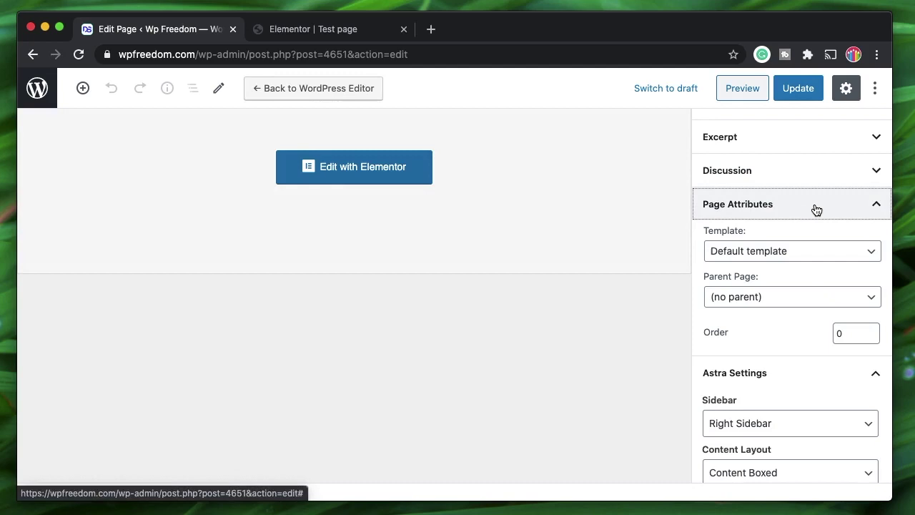
{"action": "left_click", "coordinate": [816, 206]}
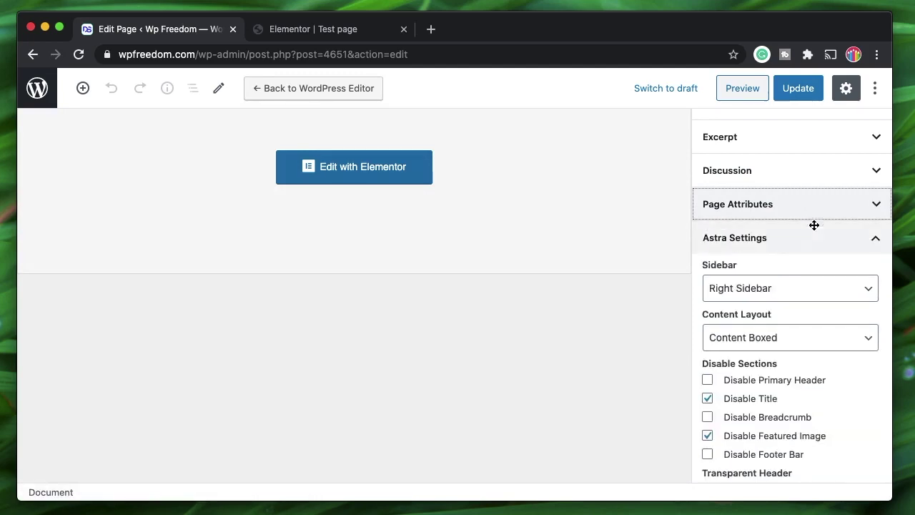
{"action": "left_click", "coordinate": [811, 243]}
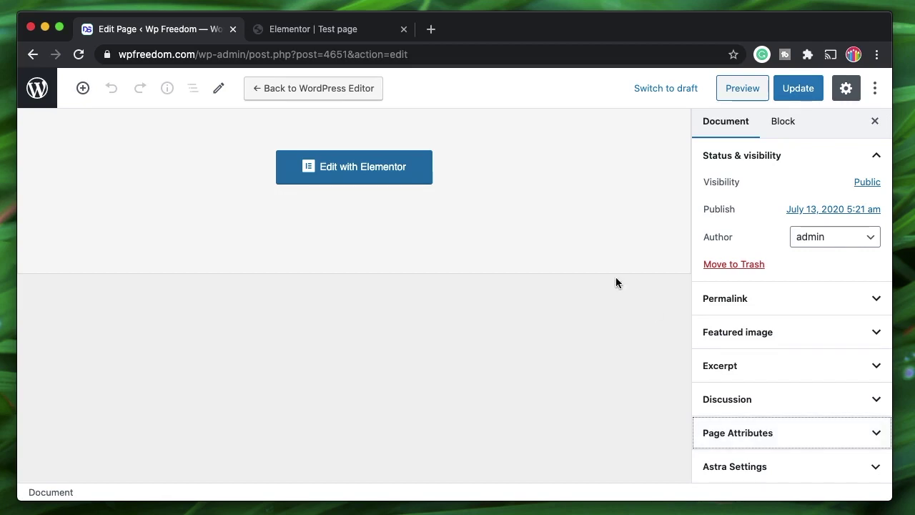
{"action": "scroll", "coordinate": [615, 277], "scroll_direction": "up", "scroll_amount": 3}
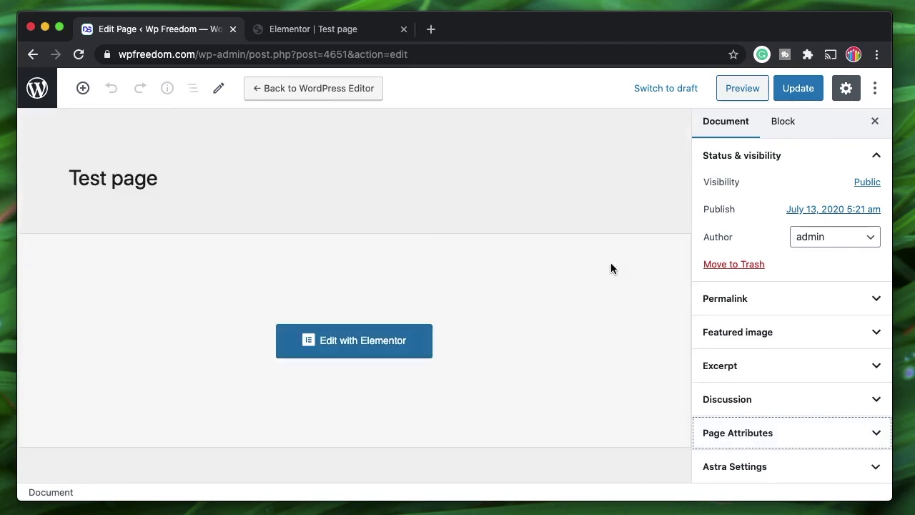
{"action": "left_click", "coordinate": [344, 183]}
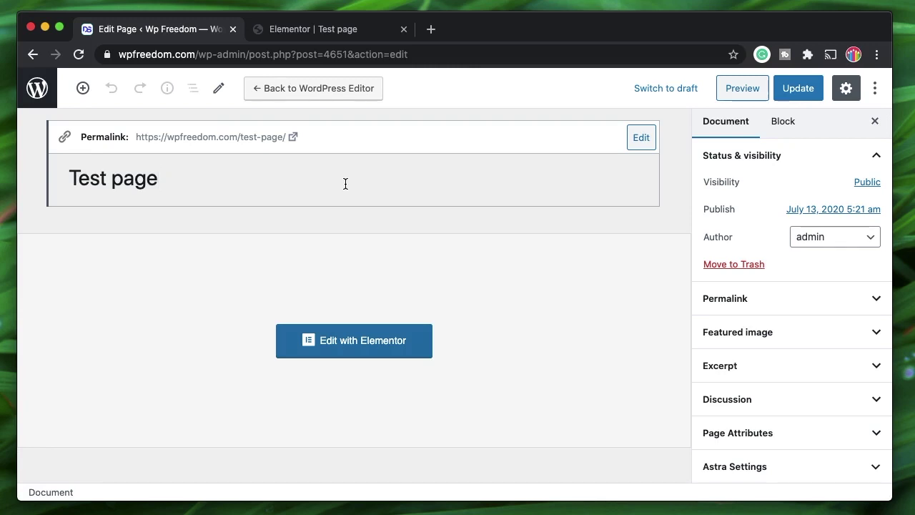
{"action": "left_click", "coordinate": [326, 34]}
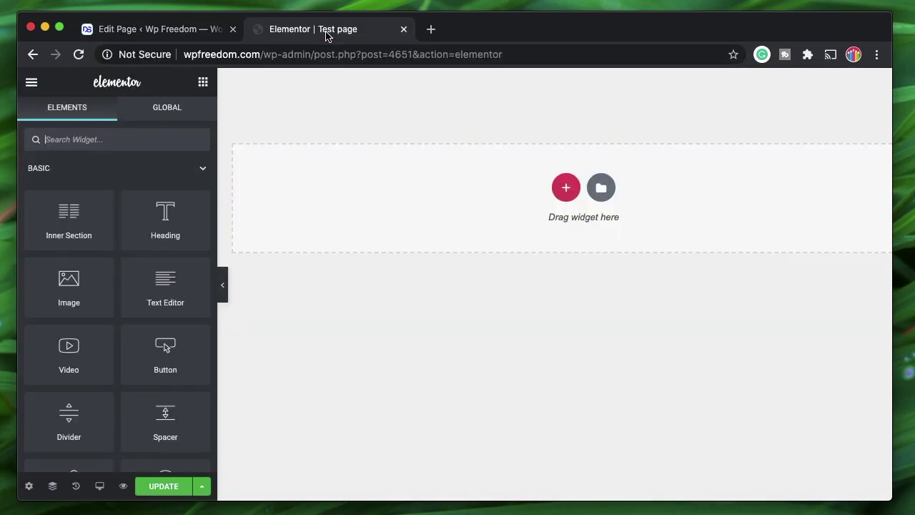